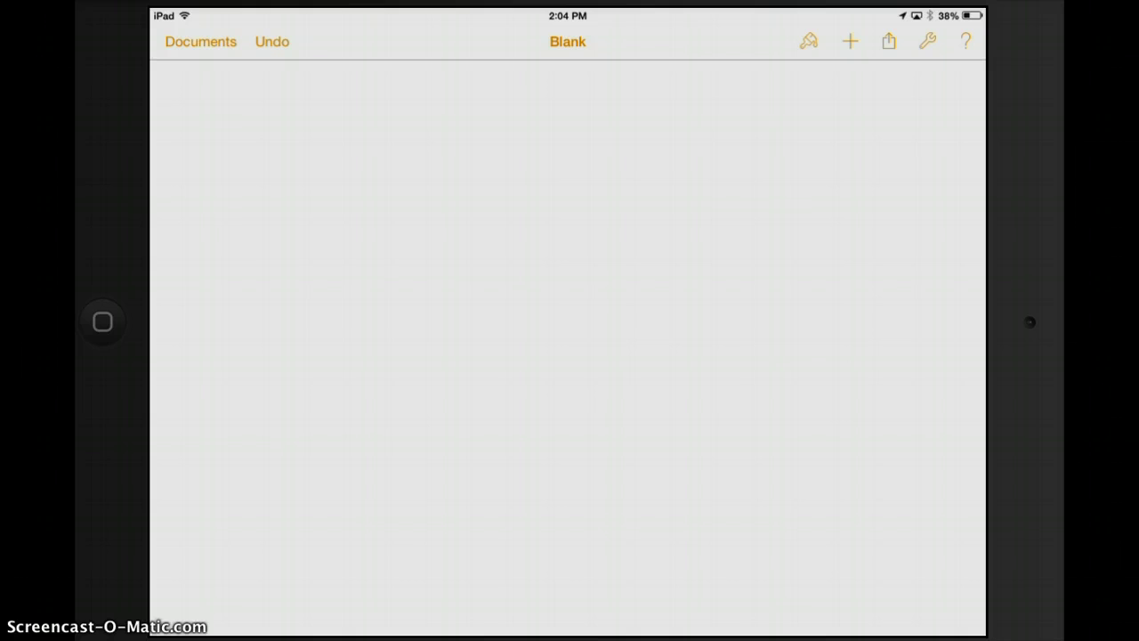
Step: Insert a 2D column chart with separate side-by-side bars into the blank document and open its chart data
{"action": "left_click", "coordinate": [851, 42]}
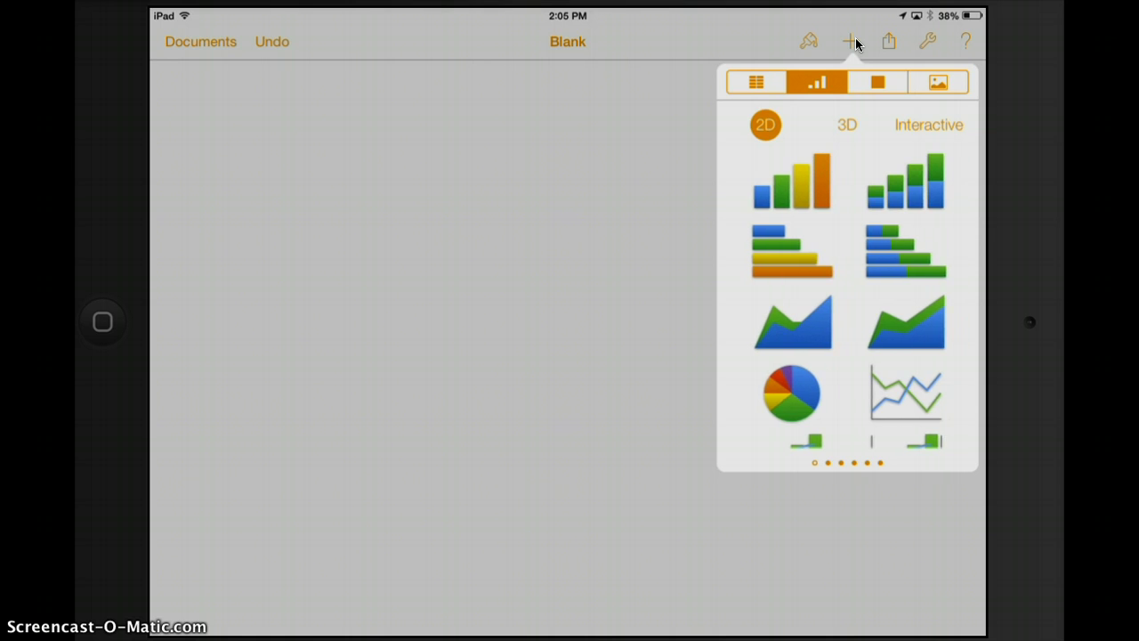
{"action": "scroll", "coordinate": [848, 302], "scroll_direction": "down", "scroll_amount": 3}
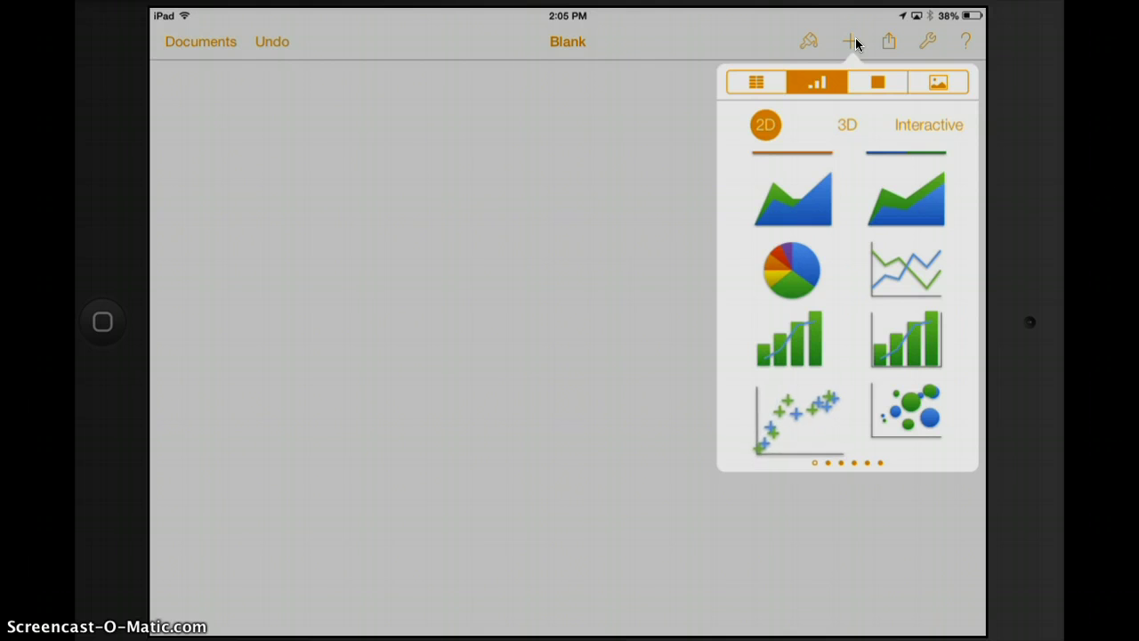
{"action": "scroll", "coordinate": [847, 303], "scroll_direction": "up", "scroll_amount": 3}
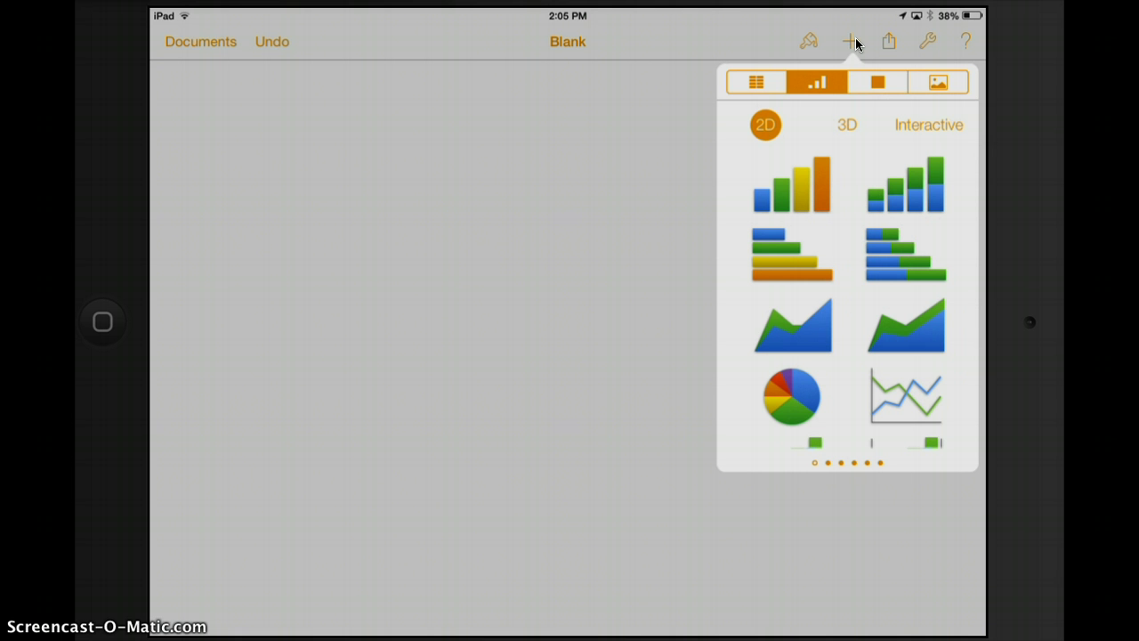
{"action": "left_click", "coordinate": [792, 184]}
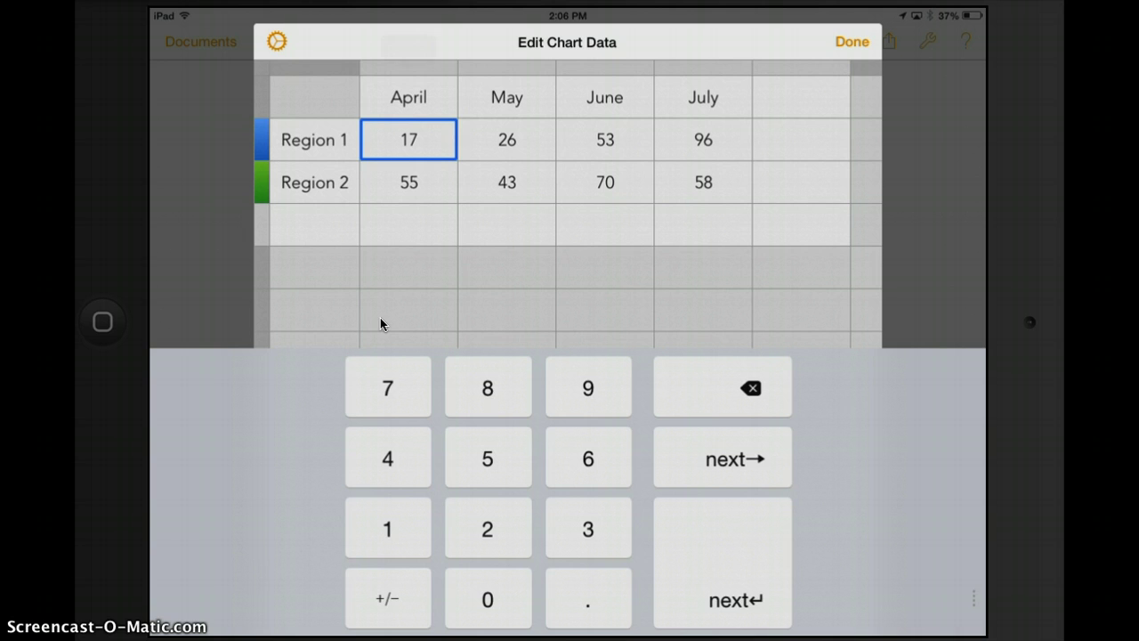
Step: Rename the four chart data column headers as yoga mat, rug, floor and sand paper
{"action": "left_click", "coordinate": [409, 97]}
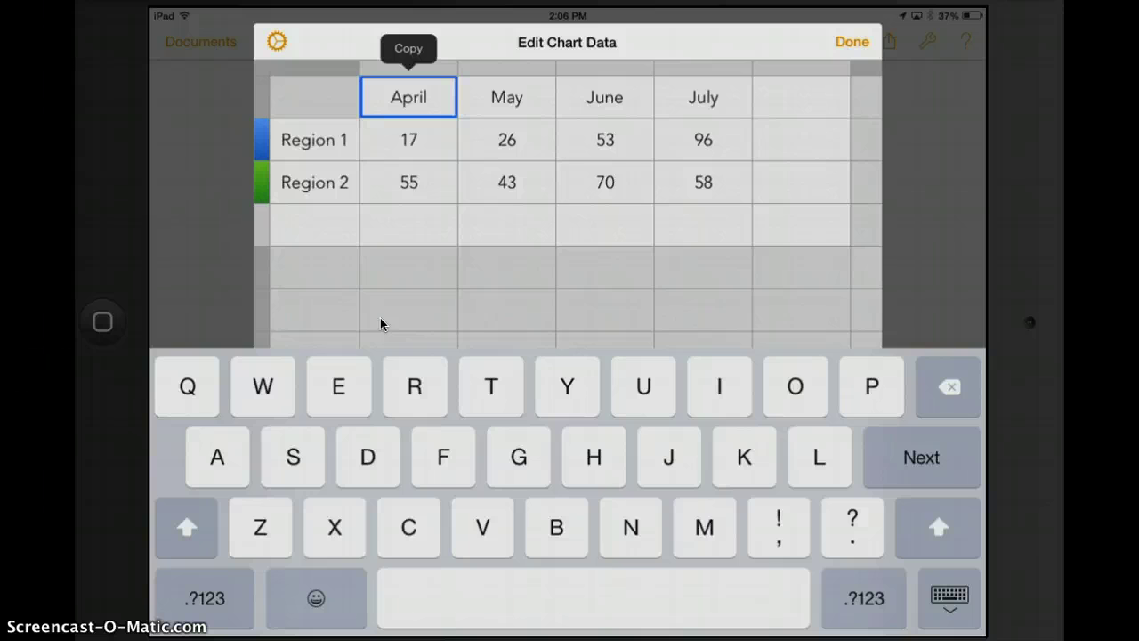
{"action": "type", "text": "yoga mat"}
{"action": "key", "text": "Return"}
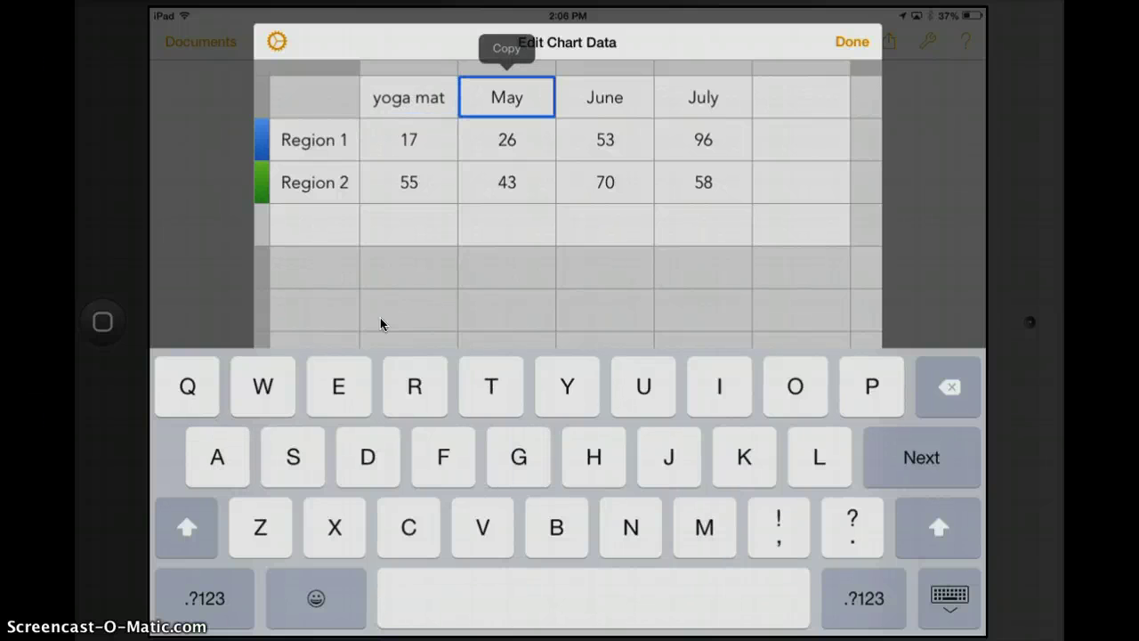
{"action": "type", "text": "rug"}
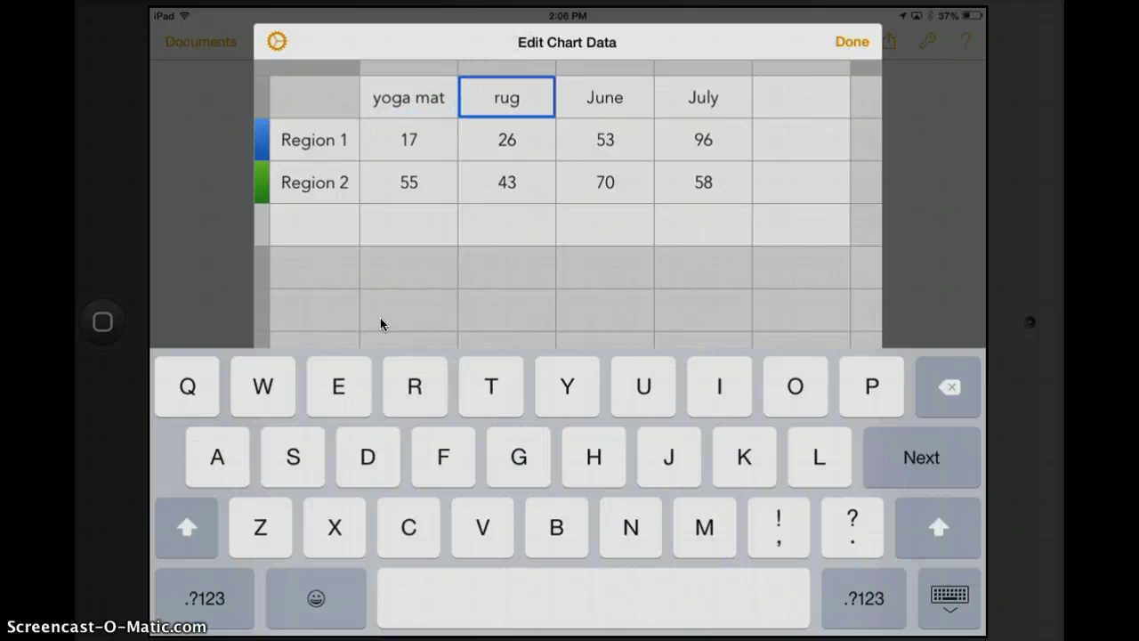
{"action": "key", "text": "Return"}
{"action": "type", "text": "floor"}
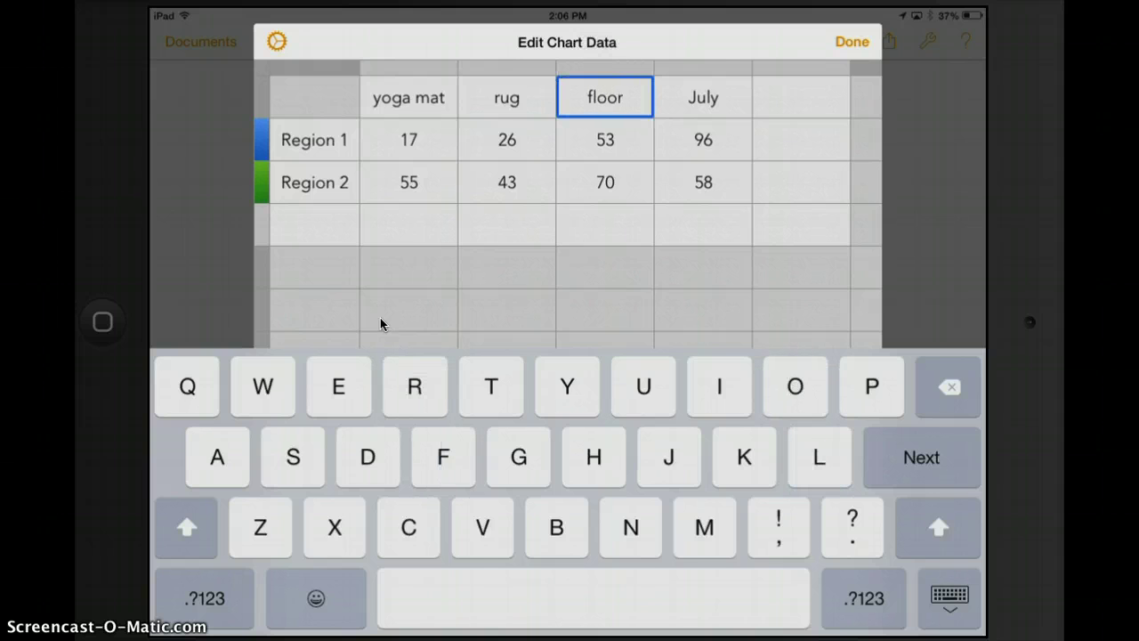
{"action": "key", "text": "Return"}
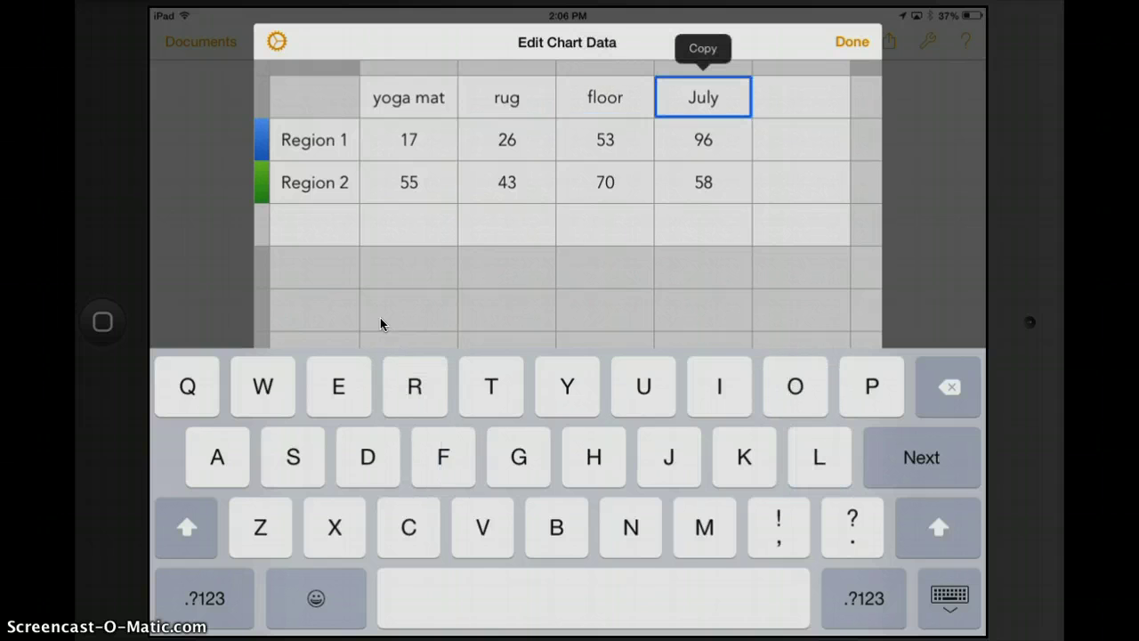
{"action": "type", "text": "san"}
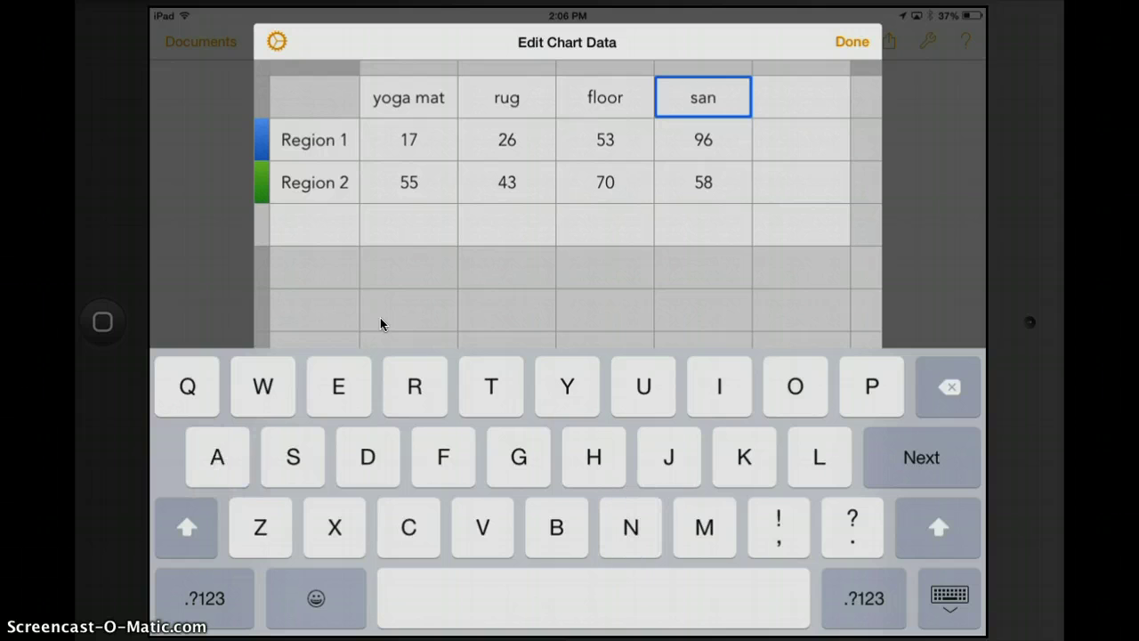
{"action": "type", "text": "d pa"}
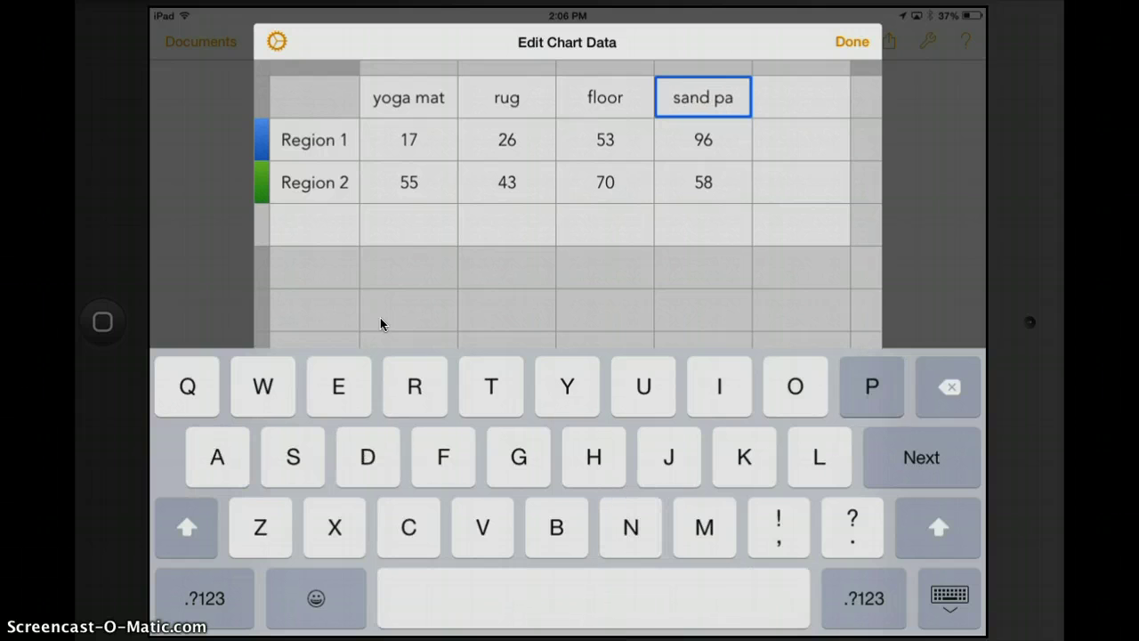
{"action": "type", "text": "per"}
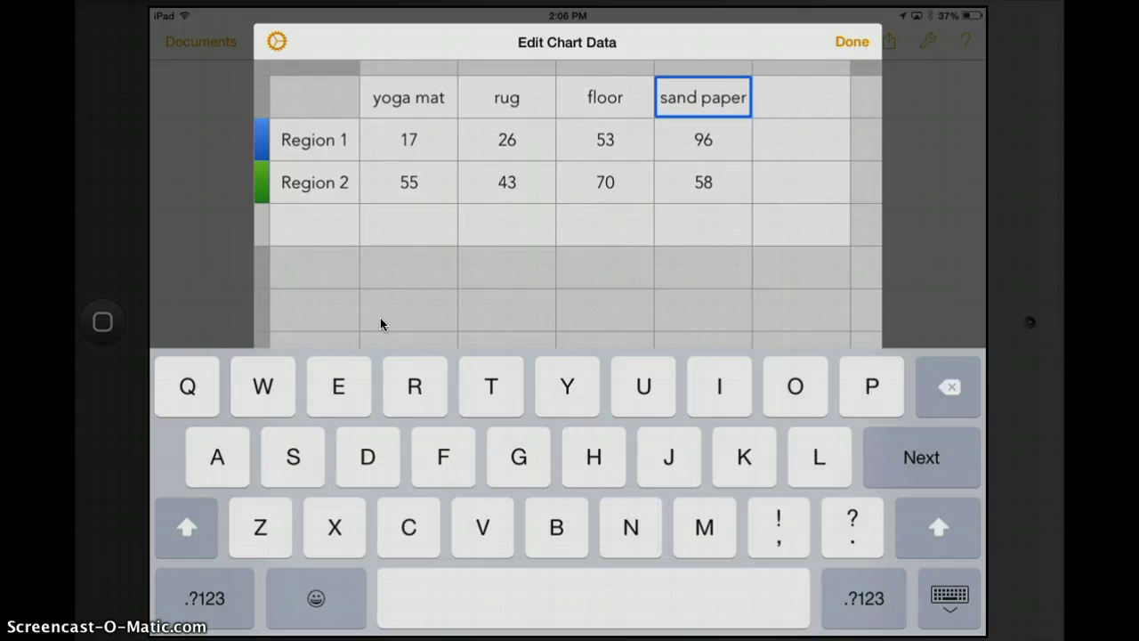
Step: Set the Region 1 values to 1.0 for yoga mat and 1.5 for rug
{"action": "left_click", "coordinate": [506, 182]}
{"action": "left_click", "coordinate": [314, 140]}
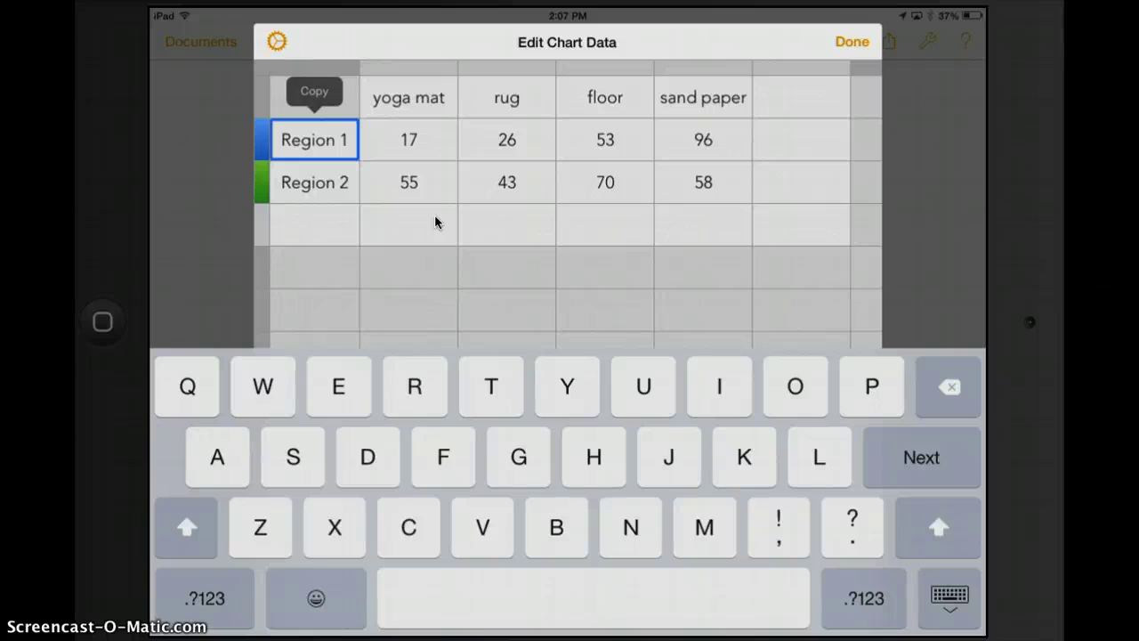
{"action": "key", "text": "Tab"}
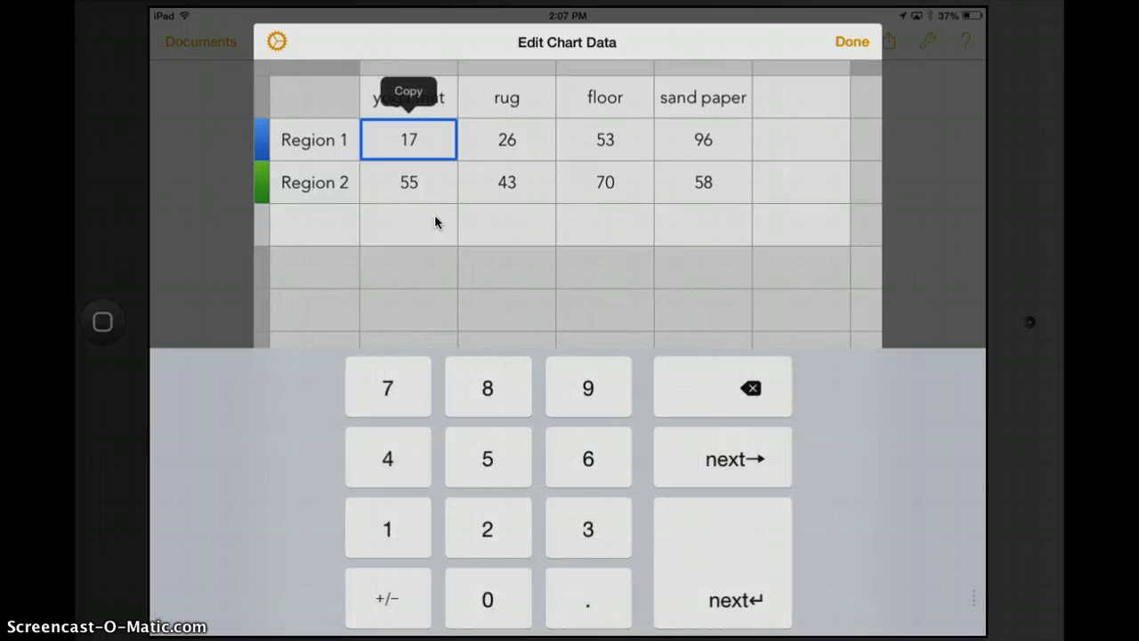
{"action": "type", "text": "1.0"}
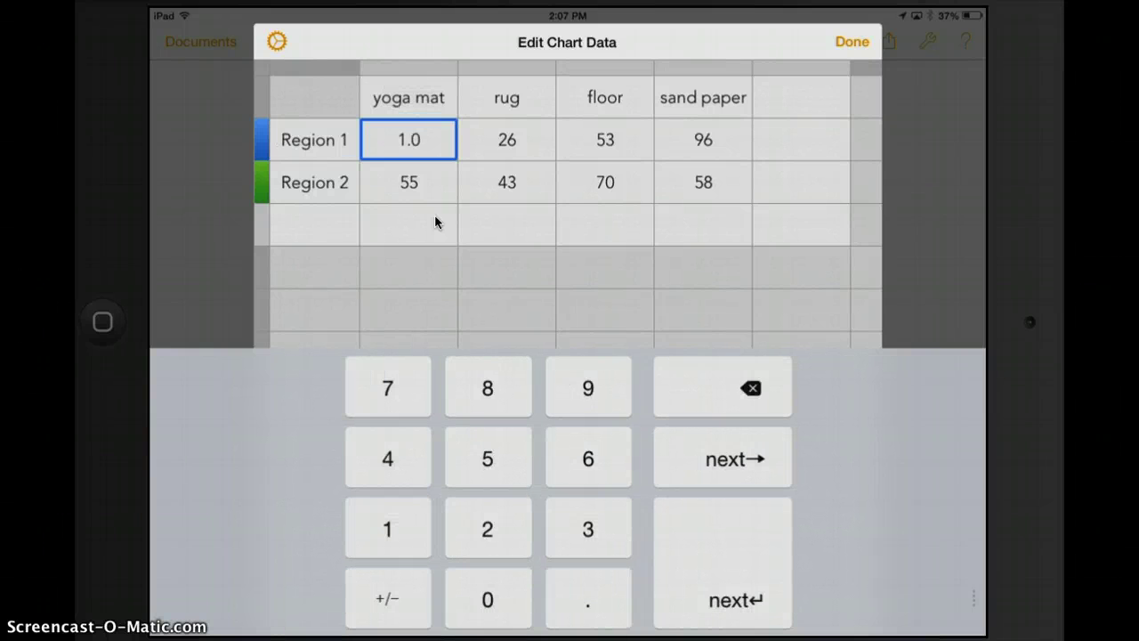
{"action": "key", "text": "Tab"}
{"action": "type", "text": "1."}
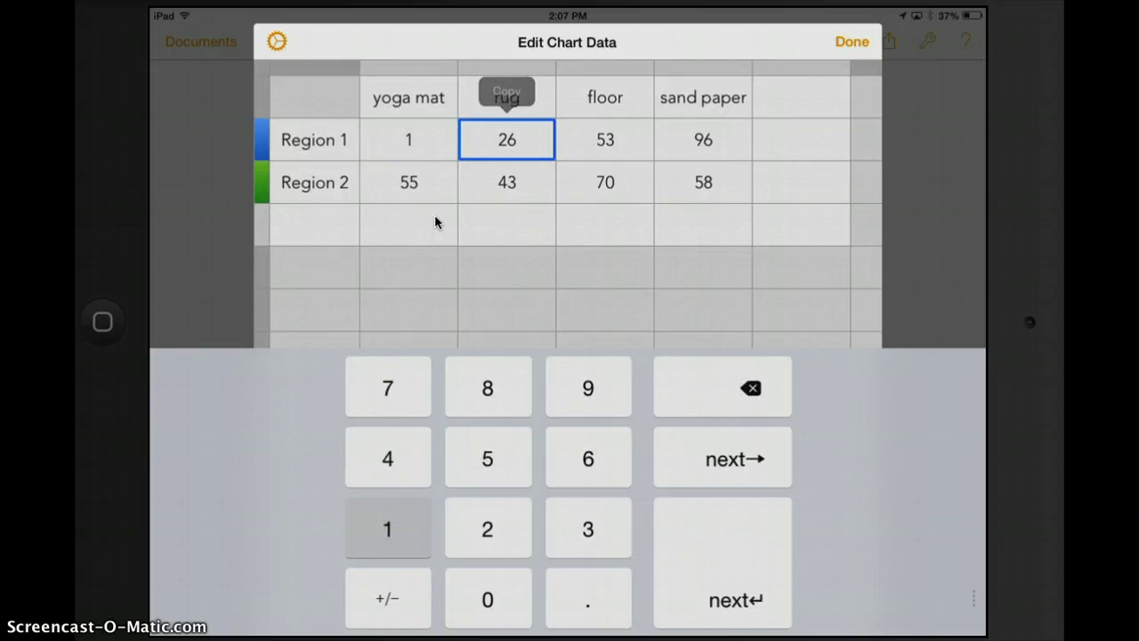
{"action": "type", "text": "5"}
Step: Set the Region 1 values to 2.0 for floor and 2.5 for sand paper
{"action": "key", "text": "Tab"}
{"action": "type", "text": "22.5"}
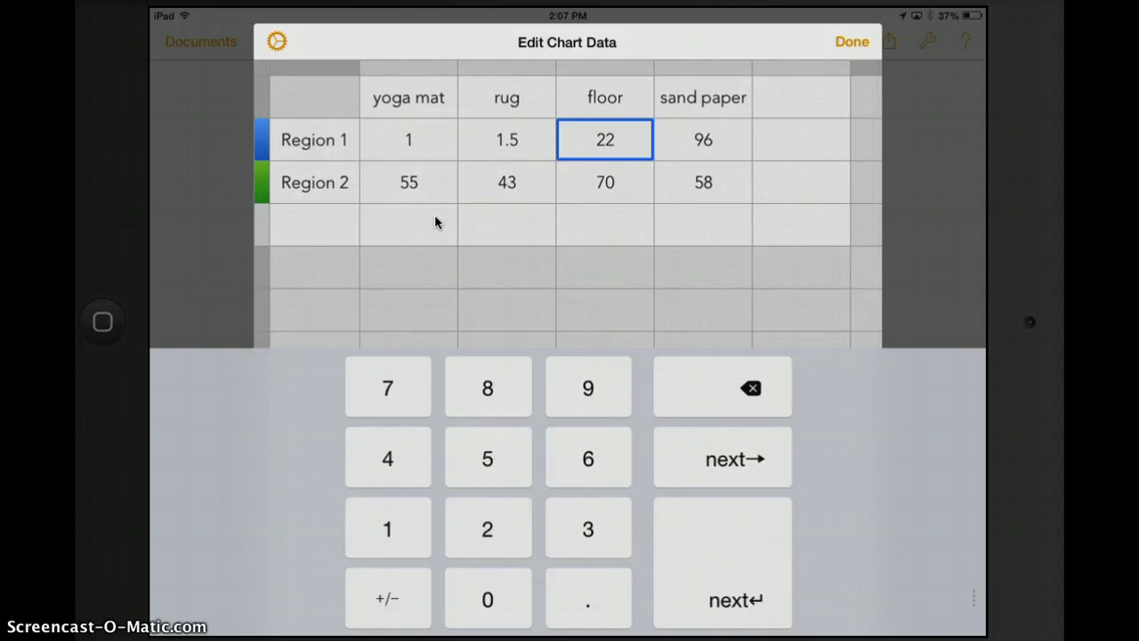
{"action": "key", "text": "BackSpace"}
{"action": "key", "text": "BackSpace"}
{"action": "key", "text": "BackSpace"}
{"action": "type", "text": ".0"}
{"action": "key", "text": "Tab"}
{"action": "type", "text": "2.5"}
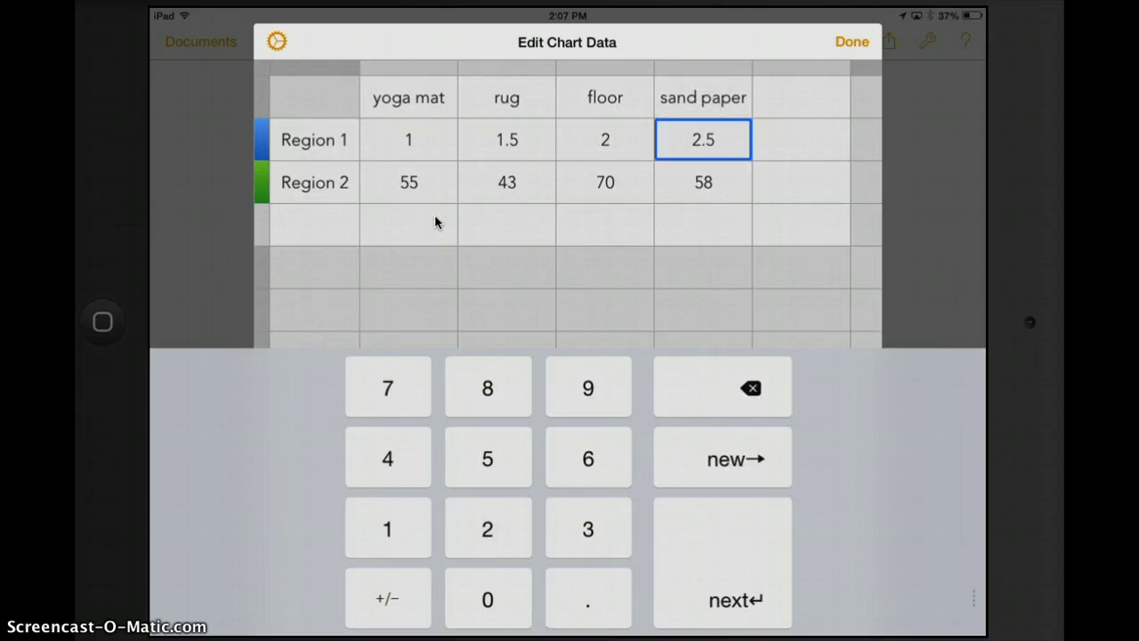
{"action": "key", "text": "Return"}
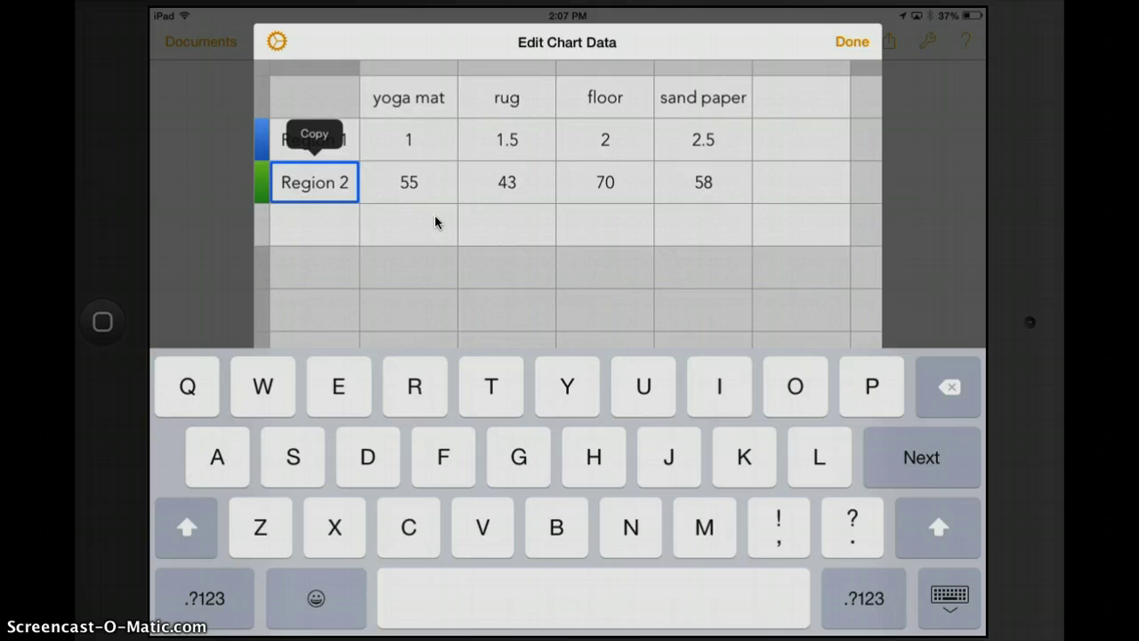
Step: Clear the Region 2 label and all four of its values from the chart data
{"action": "key", "text": "Tab"}
{"action": "key", "text": "BackSpace"}
{"action": "key", "text": "shift+Tab"}
{"action": "key", "text": "BackSpace"}
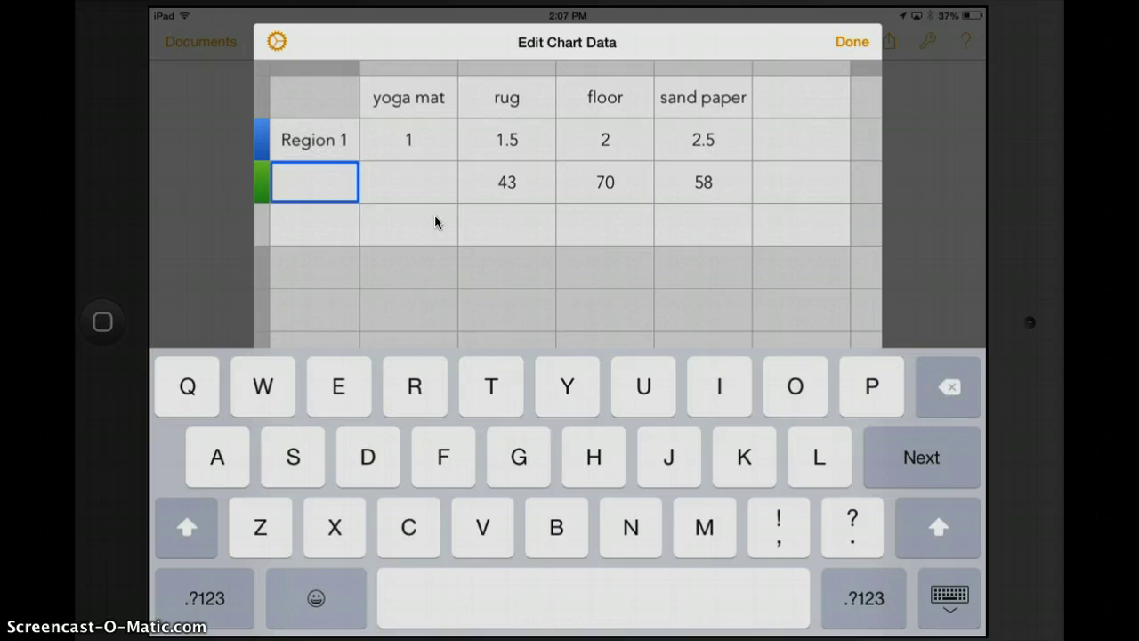
{"action": "key", "text": "Tab"}
{"action": "key", "text": "Tab"}
{"action": "key", "text": "BackSpace"}
{"action": "key", "text": "Tab"}
{"action": "key", "text": "BackSpace"}
{"action": "key", "text": "Tab"}
{"action": "key", "text": "BackSpace"}
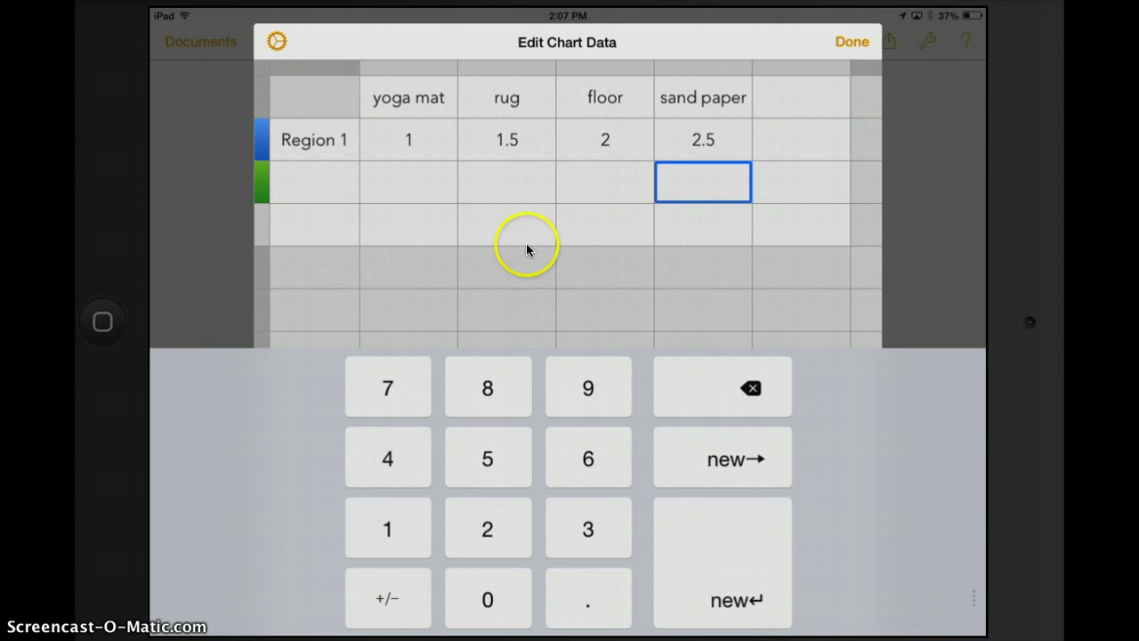
Step: Delete the empty second series row from the chart data
{"action": "left_click", "coordinate": [315, 189]}
{"action": "left_click", "coordinate": [315, 190]}
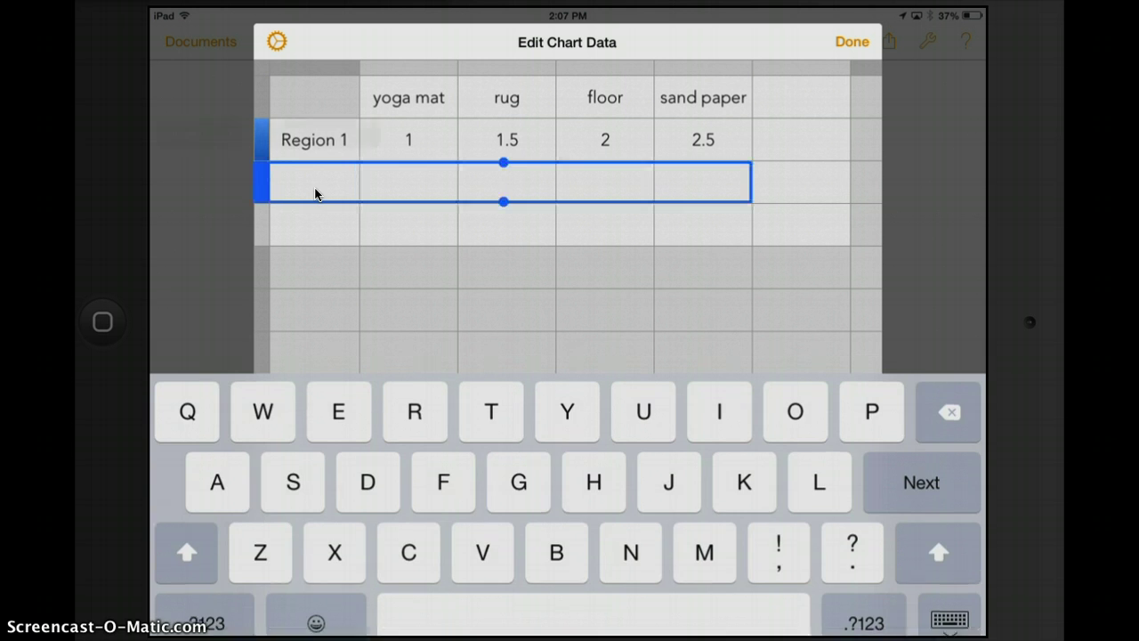
{"action": "mouse_move", "coordinate": [278, 187]}
{"action": "left_mouse_down"}
{"action": "mouse_move", "coordinate": [259, 152]}
{"action": "mouse_move", "coordinate": [260, 176]}
{"action": "left_mouse_up"}
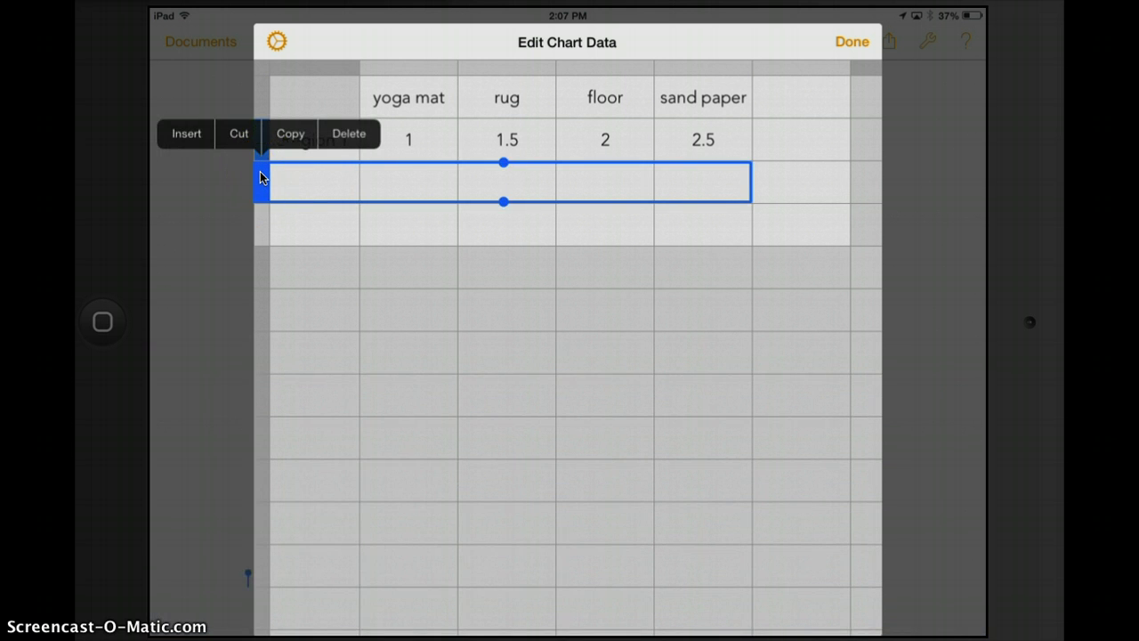
{"action": "left_click", "coordinate": [260, 176]}
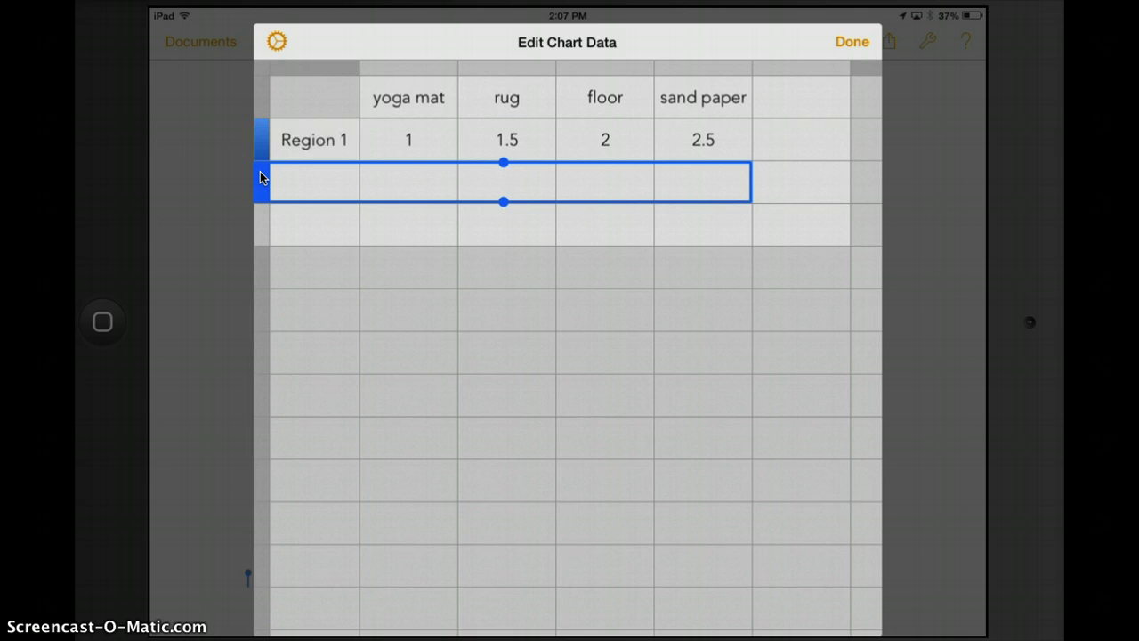
{"action": "left_click", "coordinate": [260, 177]}
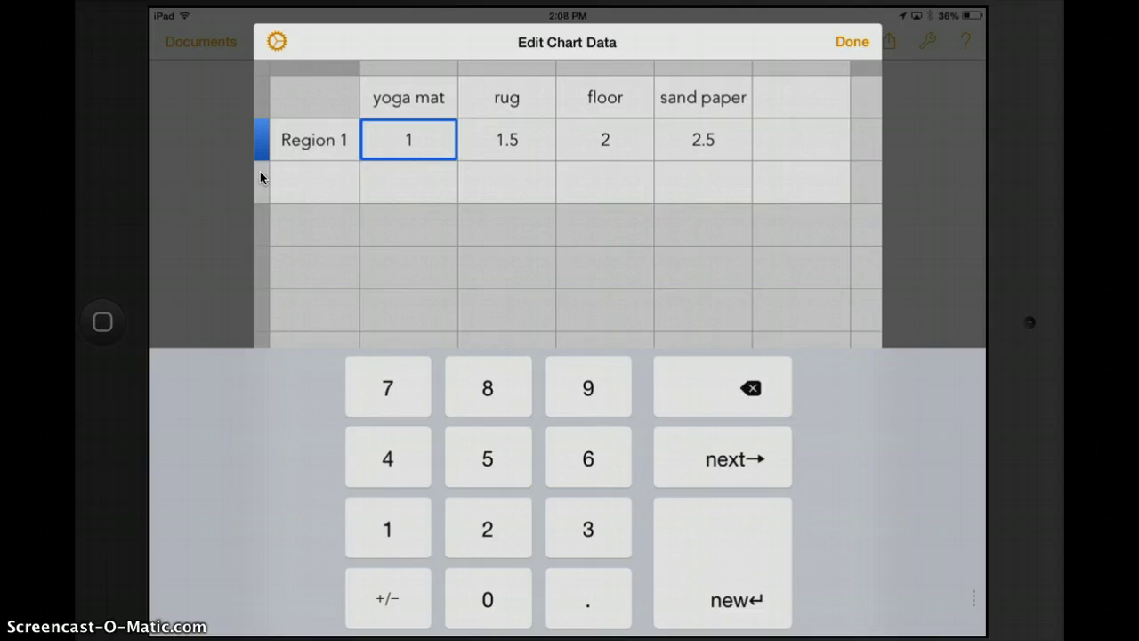
Step: Check the blank cells below and beside the data where entries can be added, and finish editing the chart data
{"action": "key", "text": "Return"}
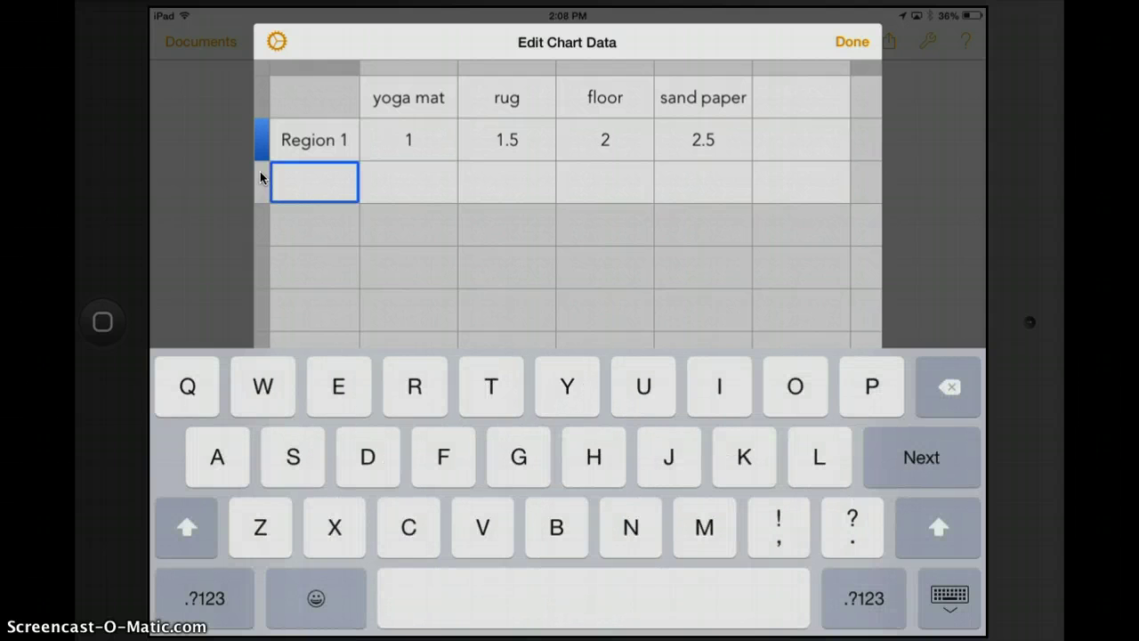
{"action": "left_click", "coordinate": [801, 97]}
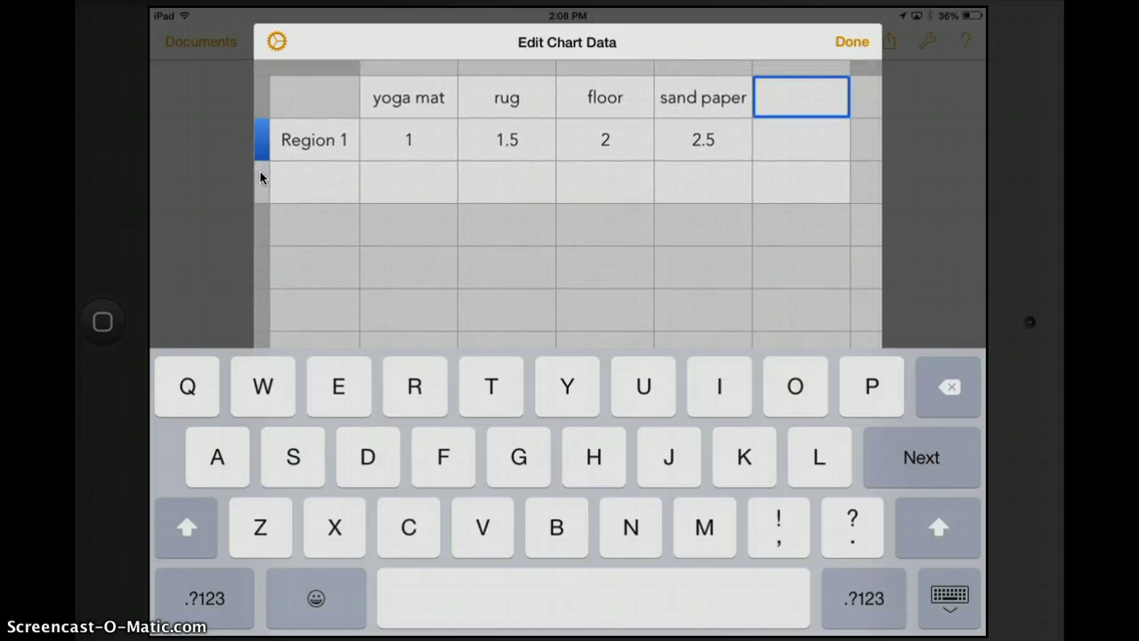
{"action": "left_click", "coordinate": [801, 140]}
{"action": "left_click", "coordinate": [801, 183]}
{"action": "left_click", "coordinate": [801, 97]}
{"action": "left_click", "coordinate": [851, 42]}
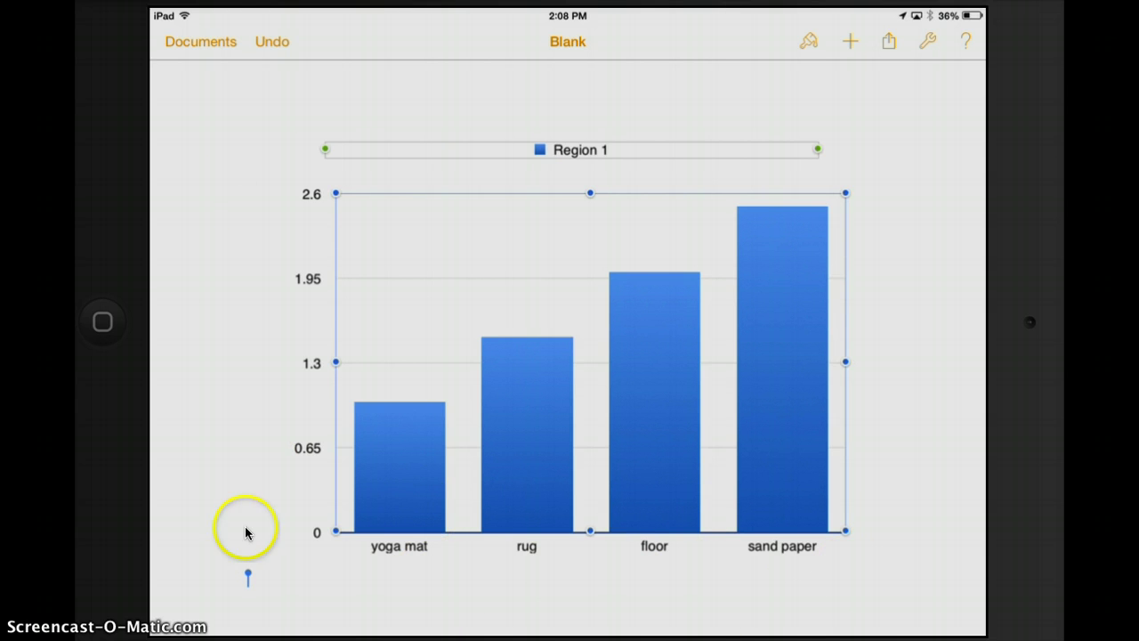
Step: Reopen the chart data, plot its columns as series, and return to the chart
{"action": "left_click", "coordinate": [360, 215]}
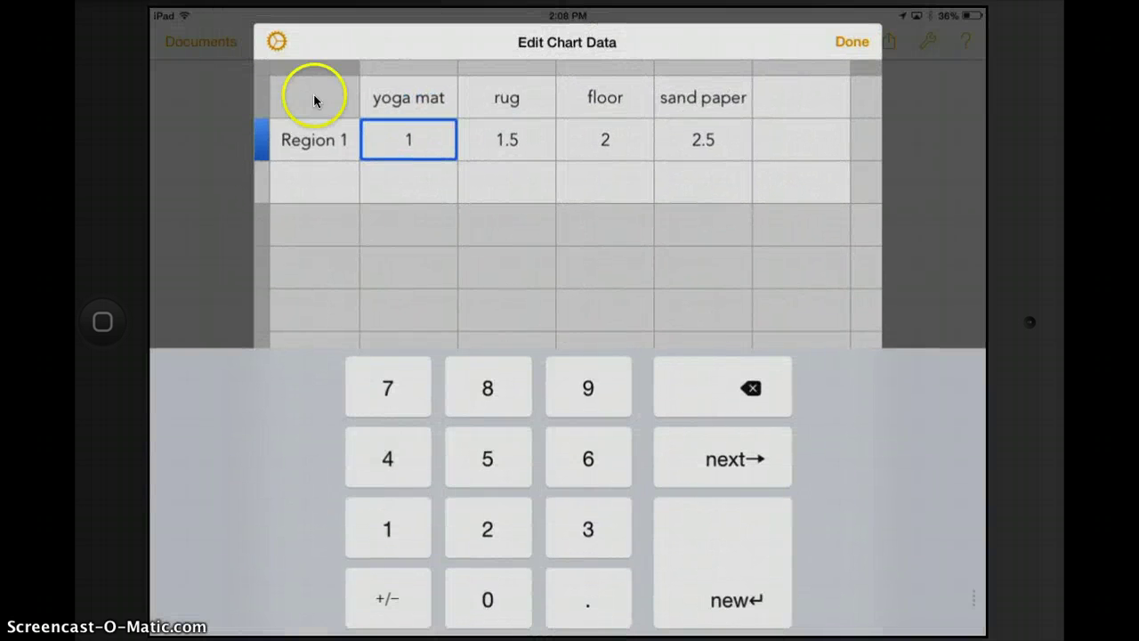
{"action": "left_click", "coordinate": [277, 41]}
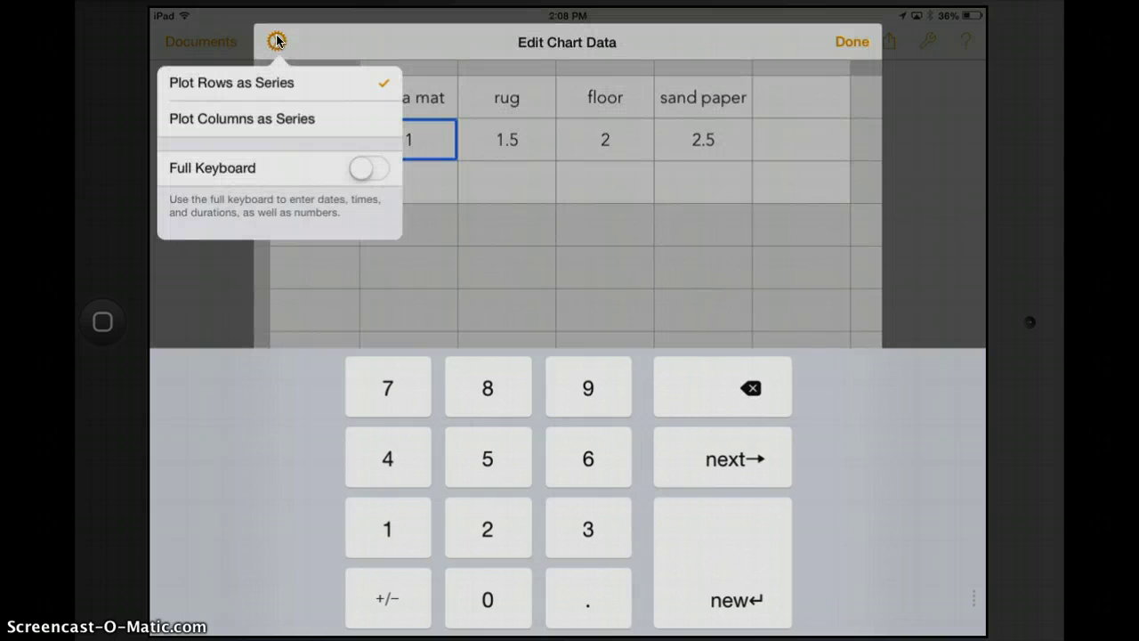
{"action": "left_click", "coordinate": [242, 119]}
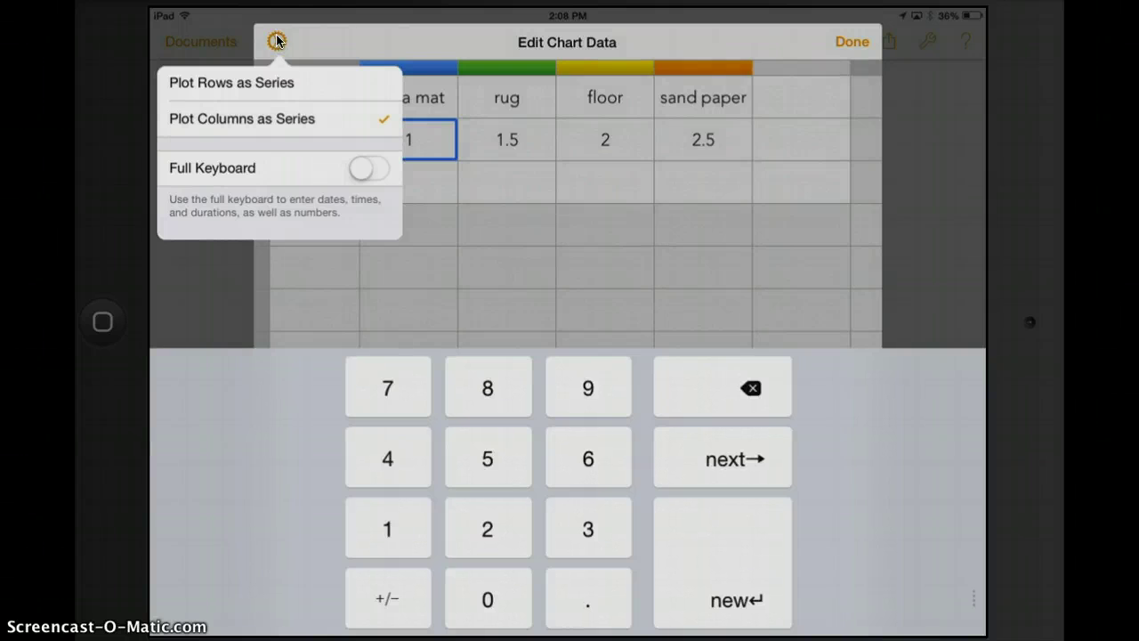
{"action": "left_click", "coordinate": [276, 41]}
{"action": "left_click", "coordinate": [851, 42]}
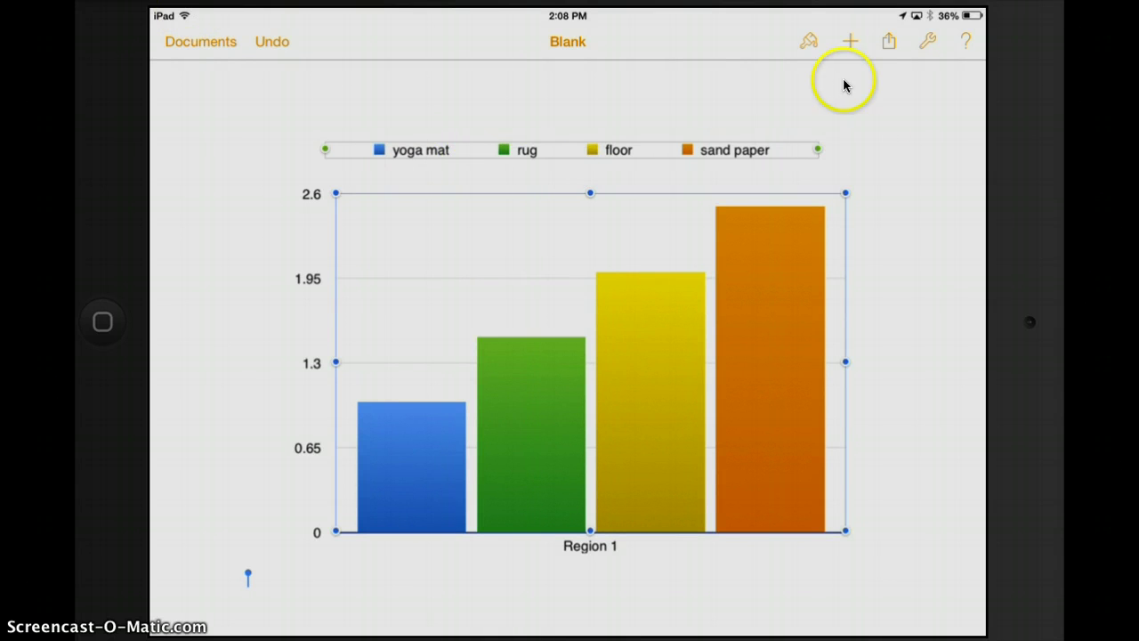
Step: Edit the chart data so that its rows are plotted as series
{"action": "left_click", "coordinate": [743, 324]}
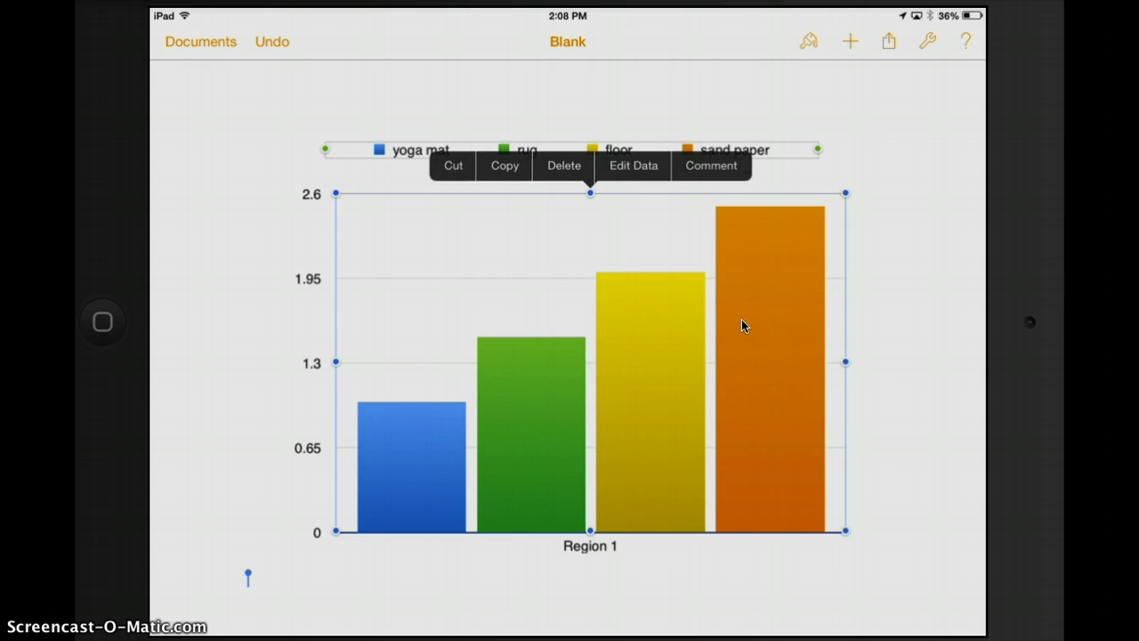
{"action": "left_click", "coordinate": [634, 166]}
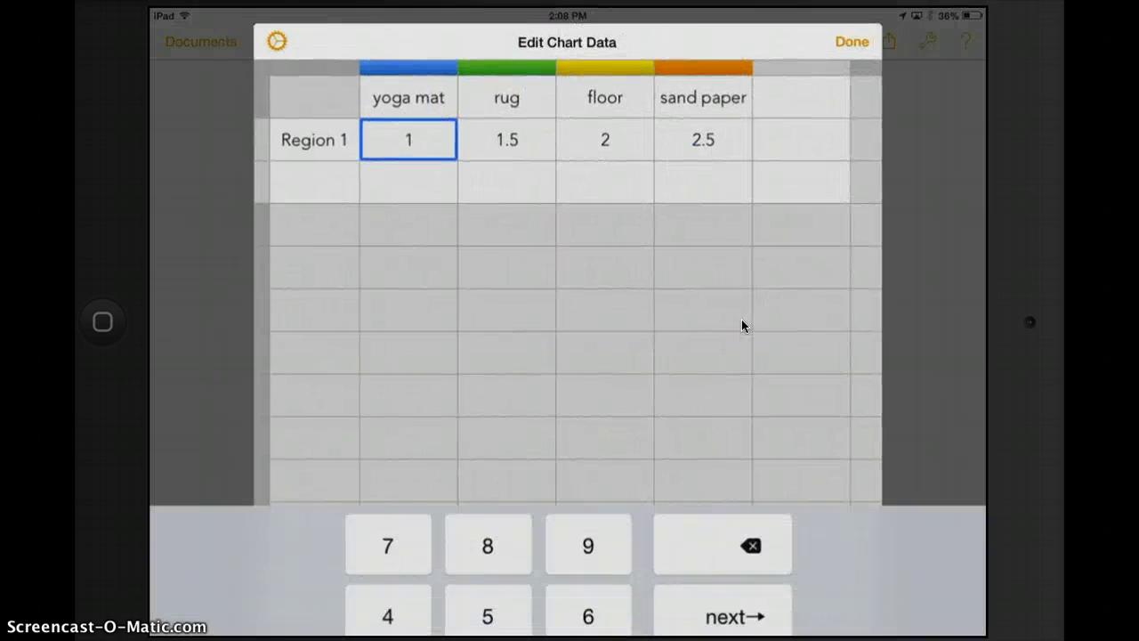
{"action": "left_click", "coordinate": [277, 41]}
{"action": "left_click", "coordinate": [232, 82]}
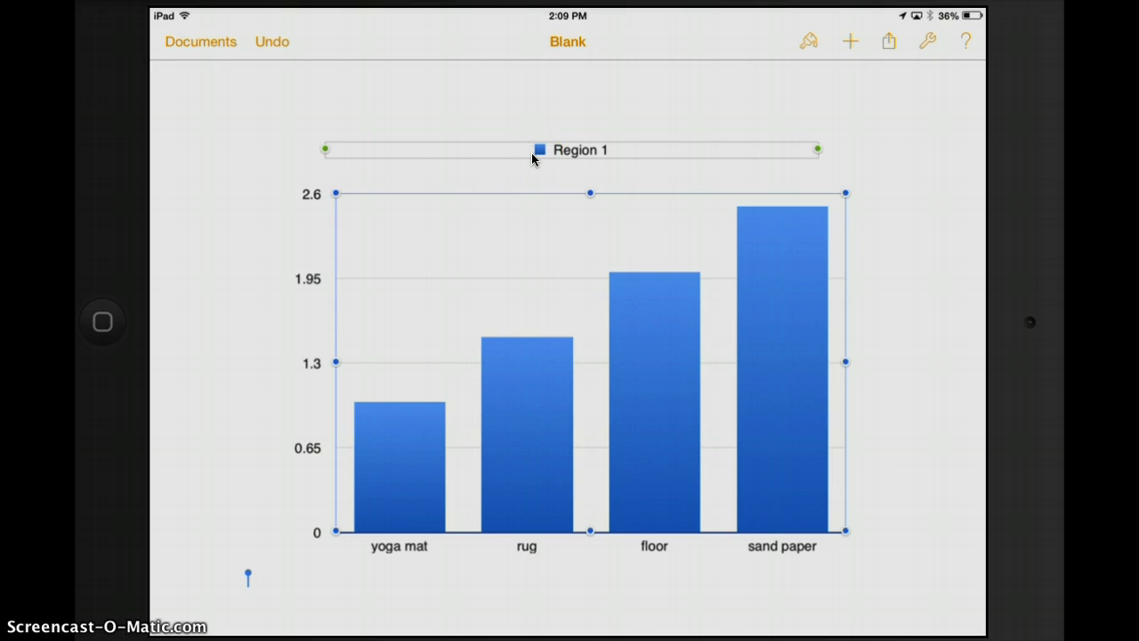
Step: Turn off the legend above the column chart in the chart options
{"action": "left_click", "coordinate": [807, 42]}
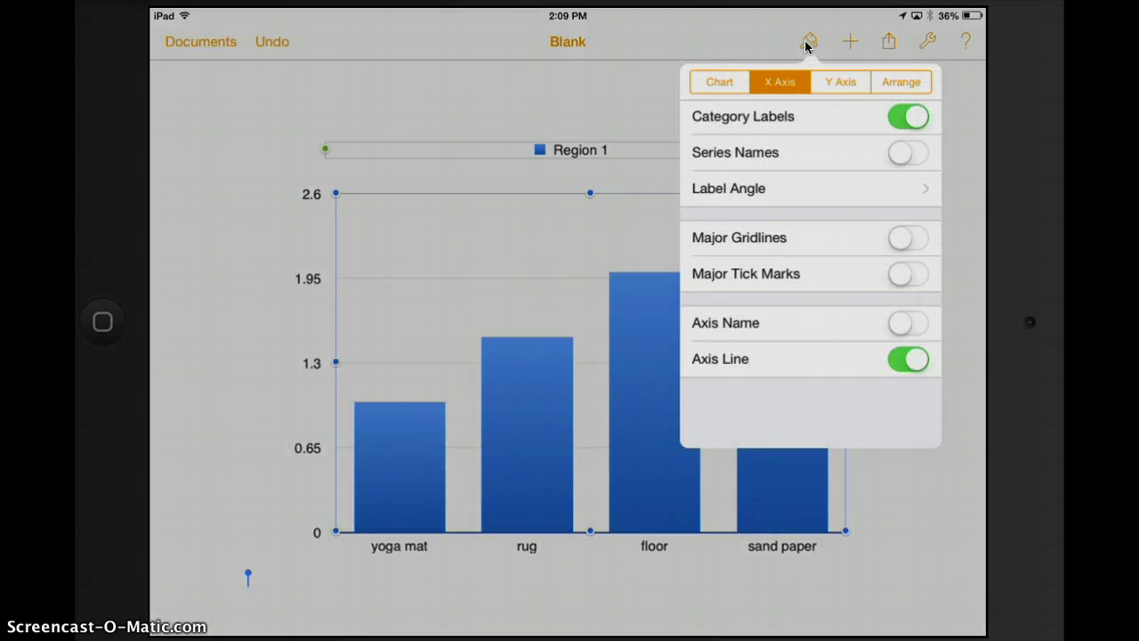
{"action": "left_click", "coordinate": [736, 61]}
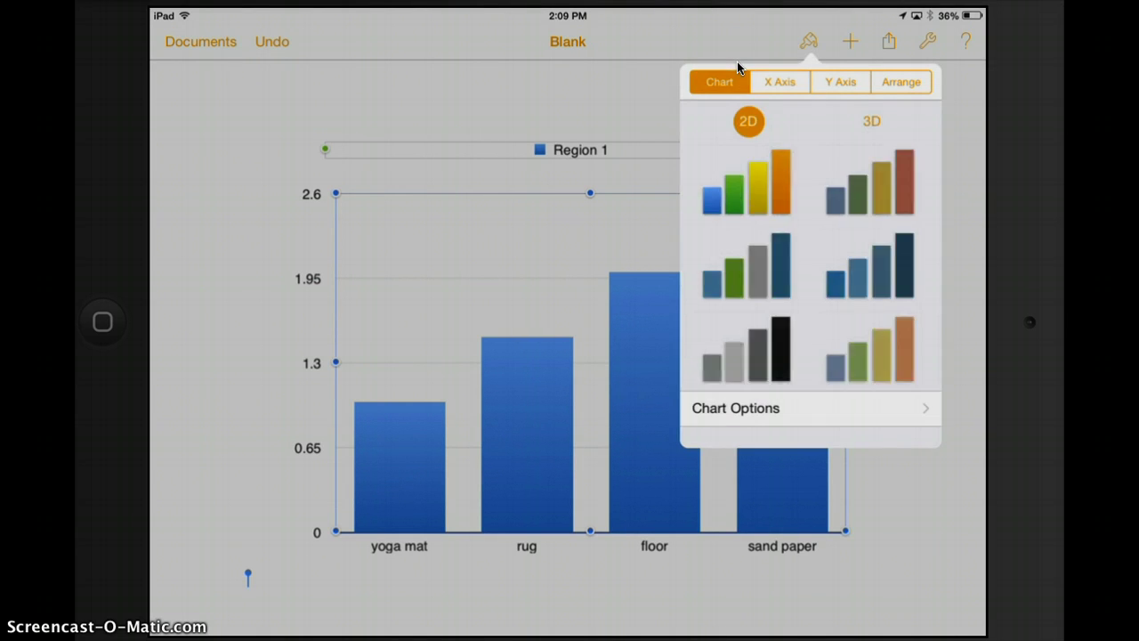
{"action": "left_click", "coordinate": [735, 407]}
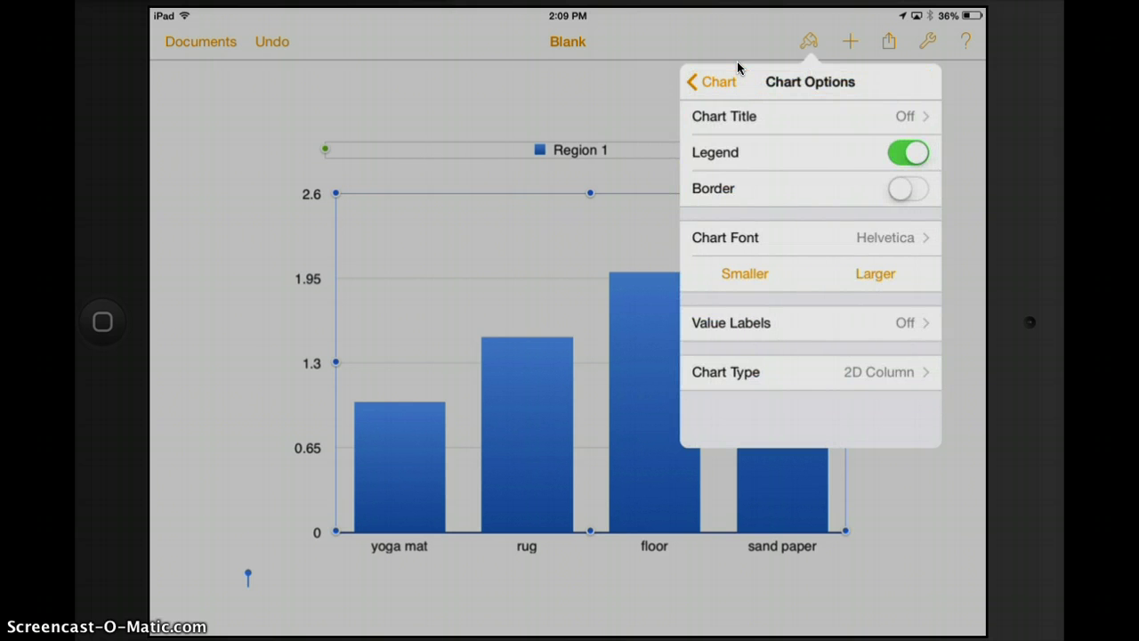
{"action": "left_click", "coordinate": [908, 152]}
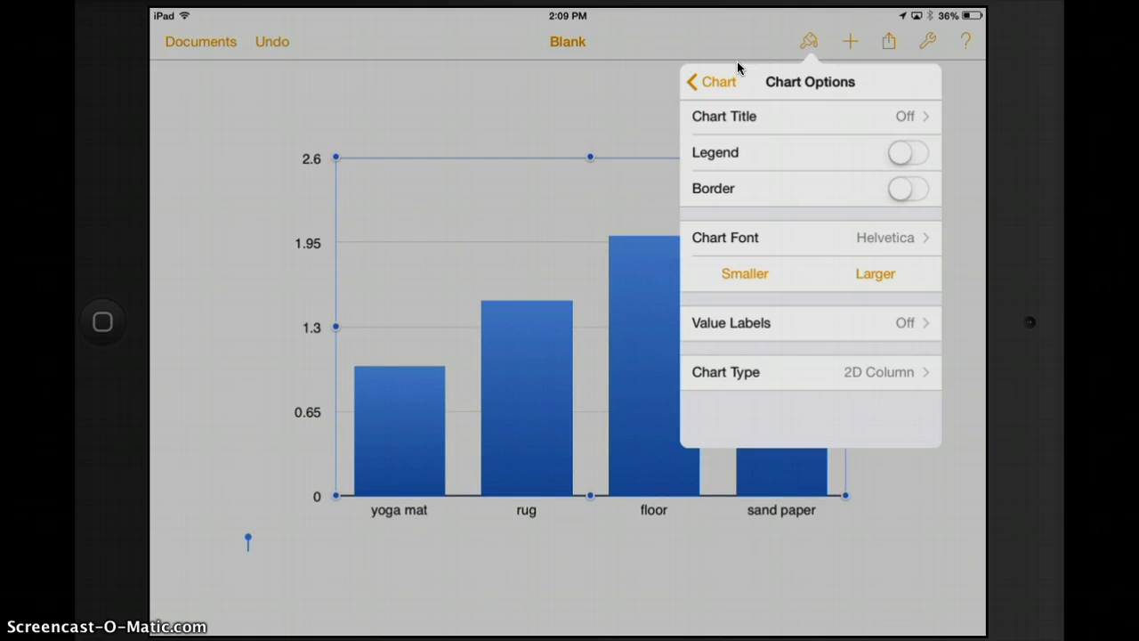
Step: Turn on the chart title and return to the chart options
{"action": "left_click", "coordinate": [723, 116]}
{"action": "left_click", "coordinate": [908, 116]}
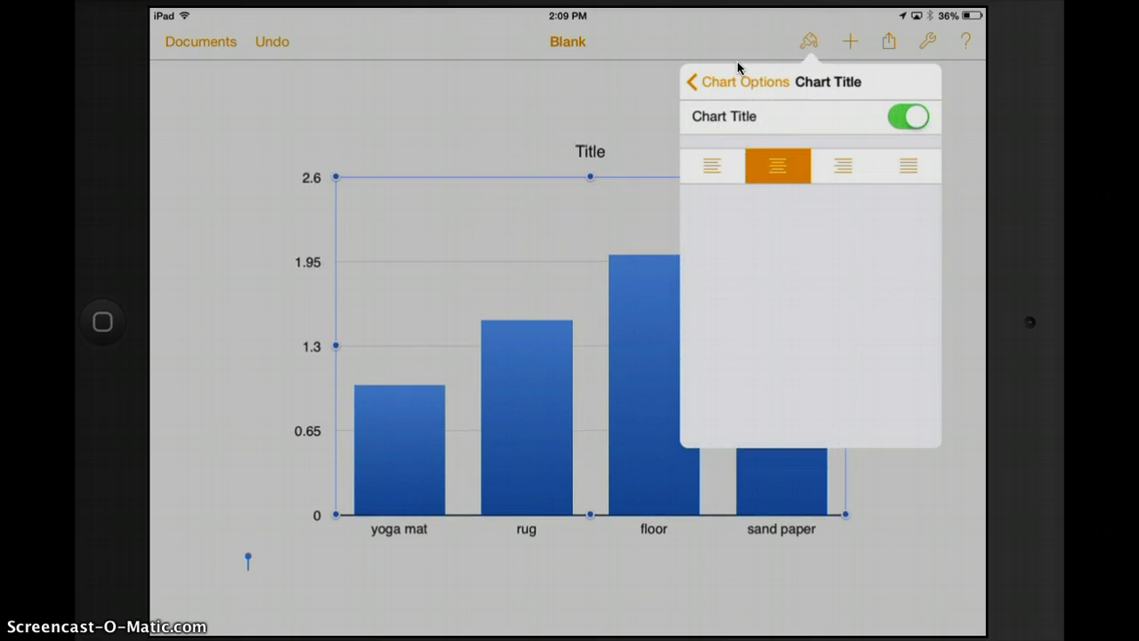
{"action": "left_click", "coordinate": [735, 81]}
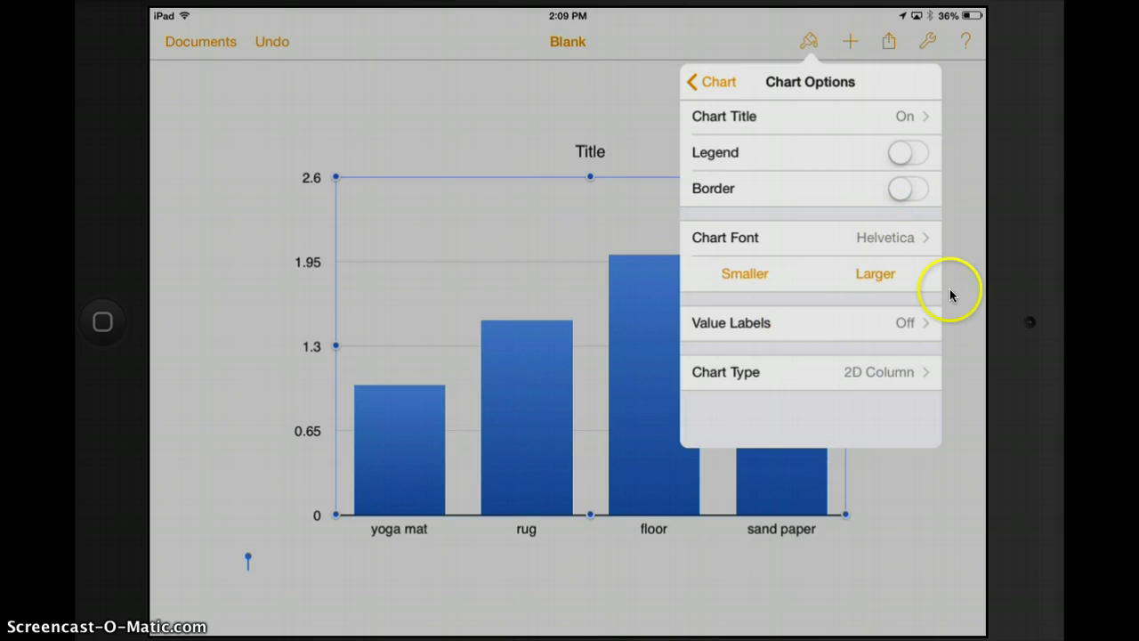
Step: Change the chart font to Marker Felt and return to the main chart settings
{"action": "left_click", "coordinate": [875, 240]}
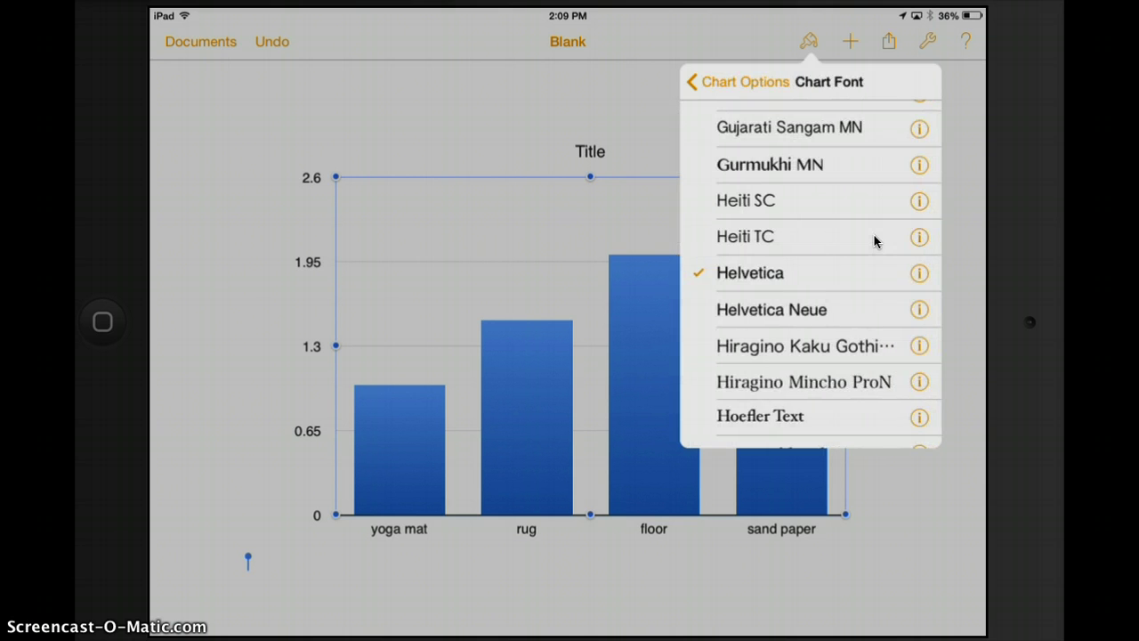
{"action": "scroll", "coordinate": [875, 240], "scroll_direction": "down", "scroll_amount": 10}
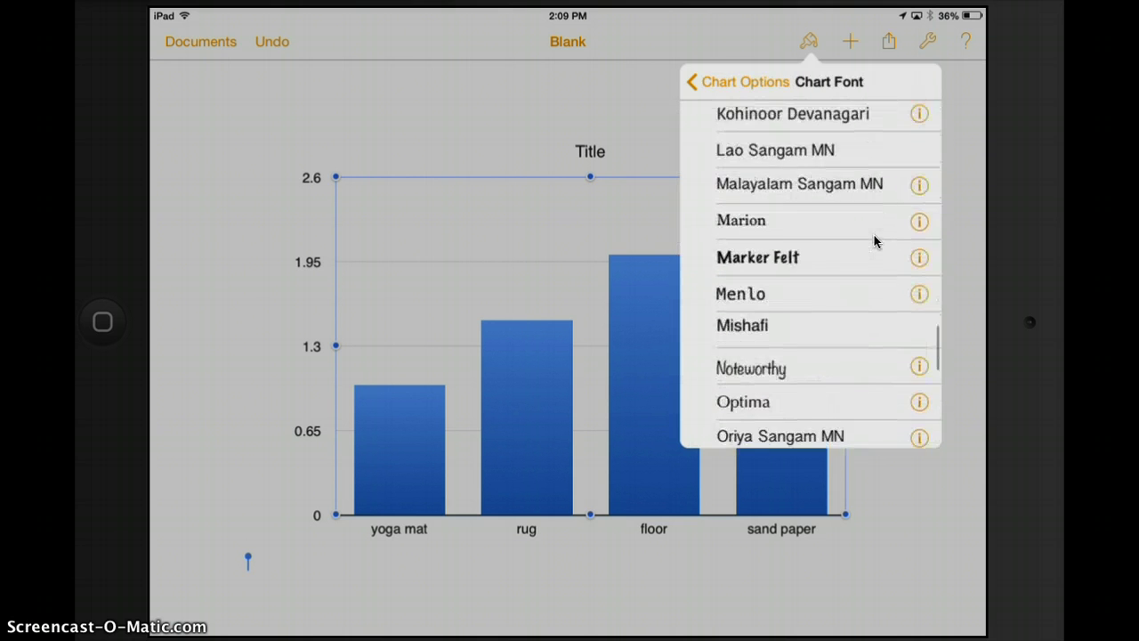
{"action": "scroll", "coordinate": [875, 240], "scroll_direction": "up", "scroll_amount": 2}
{"action": "left_click", "coordinate": [757, 197]}
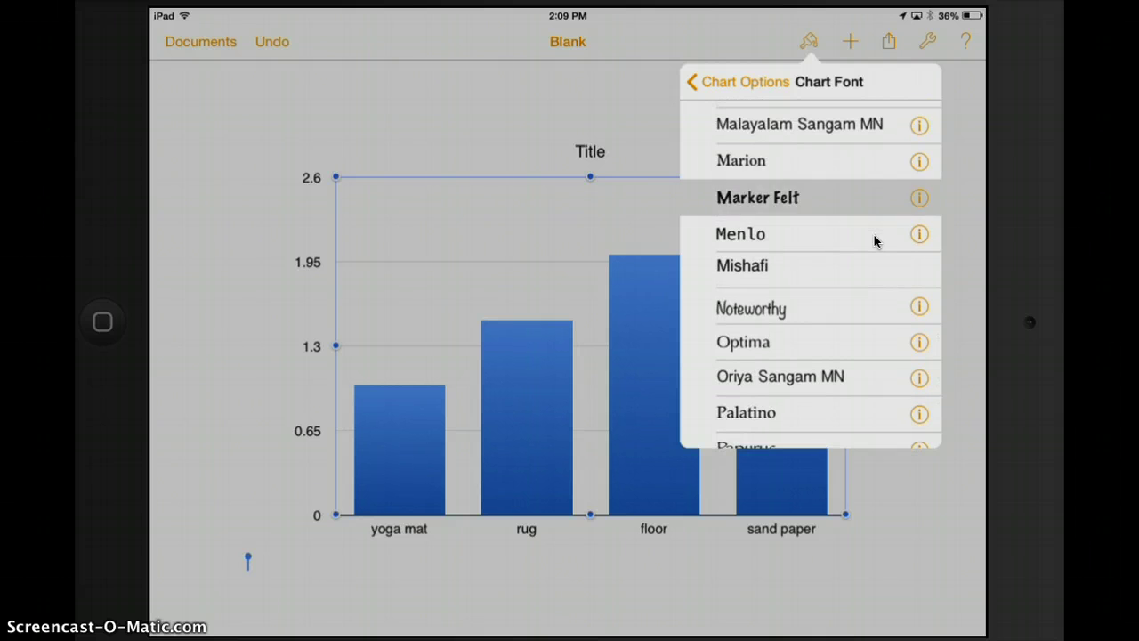
{"action": "left_click", "coordinate": [737, 81]}
{"action": "left_click", "coordinate": [703, 81]}
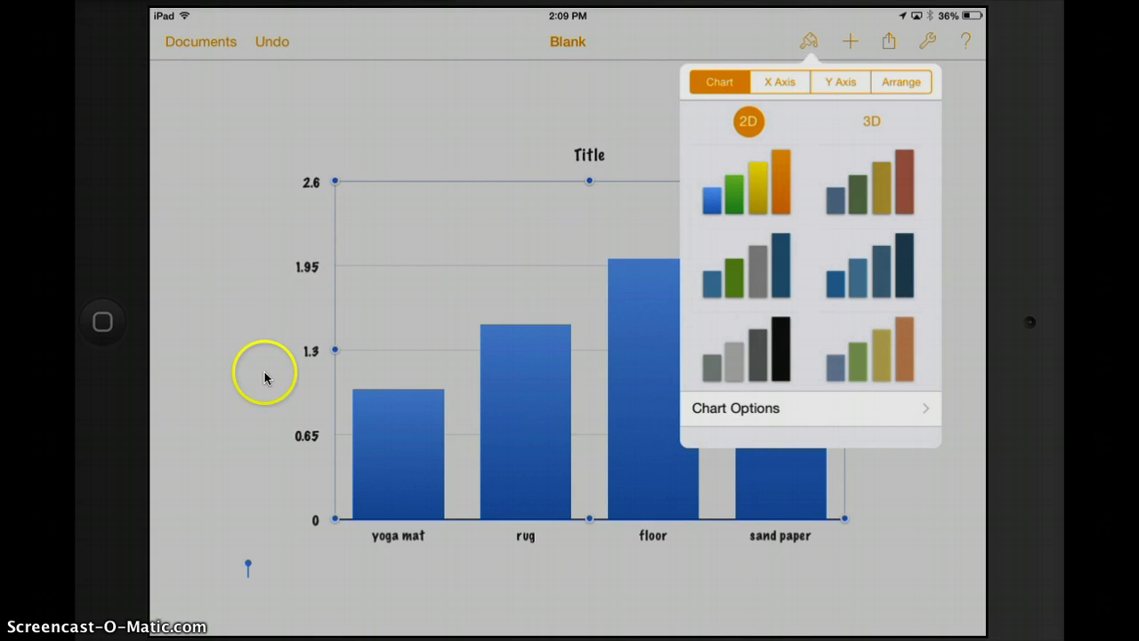
Step: Turn on the axis names for both the X axis and the Y axis, and return to the chart
{"action": "left_click", "coordinate": [647, 596]}
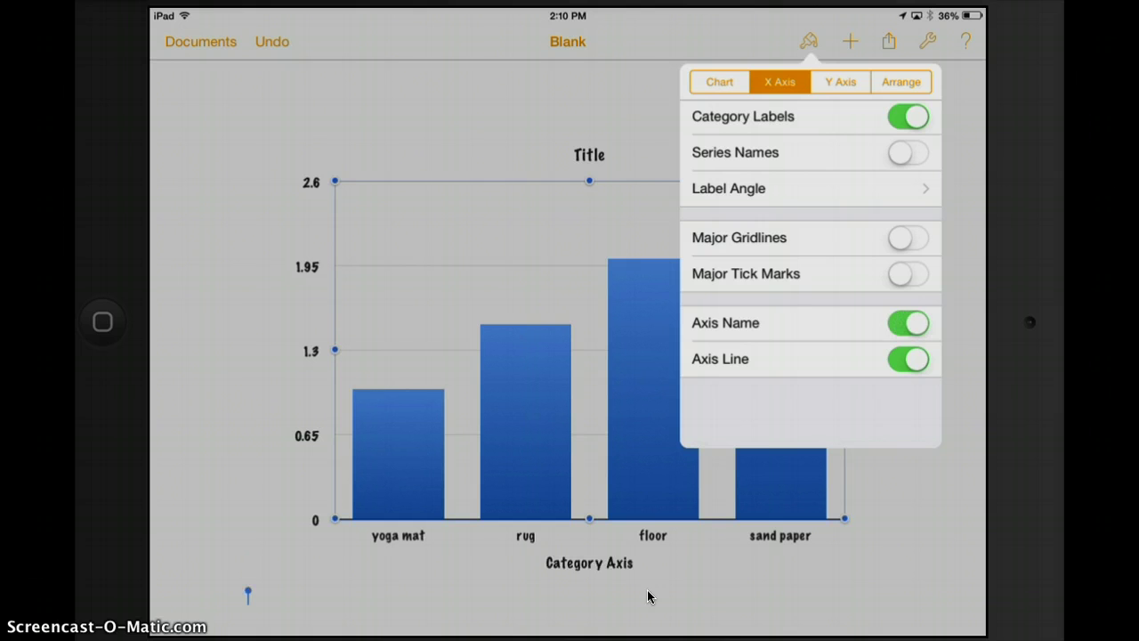
{"action": "mouse_move", "coordinate": [641, 589]}
{"action": "left_mouse_down"}
{"action": "mouse_move", "coordinate": [573, 563]}
{"action": "mouse_move", "coordinate": [516, 574]}
{"action": "mouse_move", "coordinate": [572, 564]}
{"action": "left_mouse_up"}
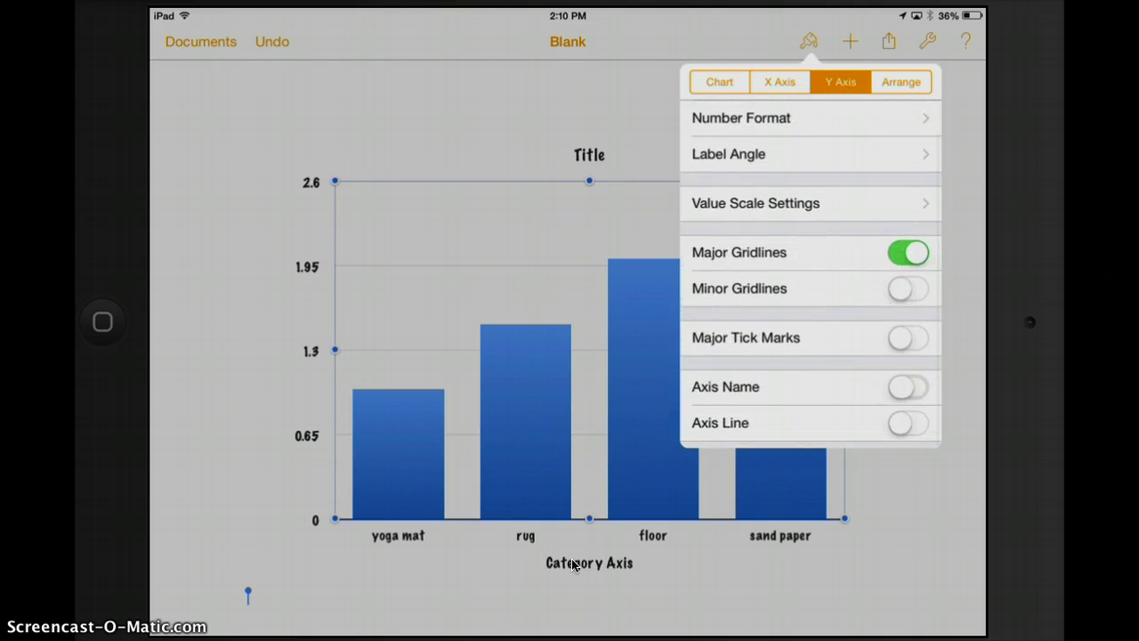
{"action": "mouse_move", "coordinate": [264, 549]}
{"action": "left_mouse_down"}
{"action": "mouse_move", "coordinate": [314, 372]}
{"action": "mouse_move", "coordinate": [307, 350]}
{"action": "mouse_move", "coordinate": [294, 393]}
{"action": "mouse_move", "coordinate": [276, 349]}
{"action": "left_mouse_up"}
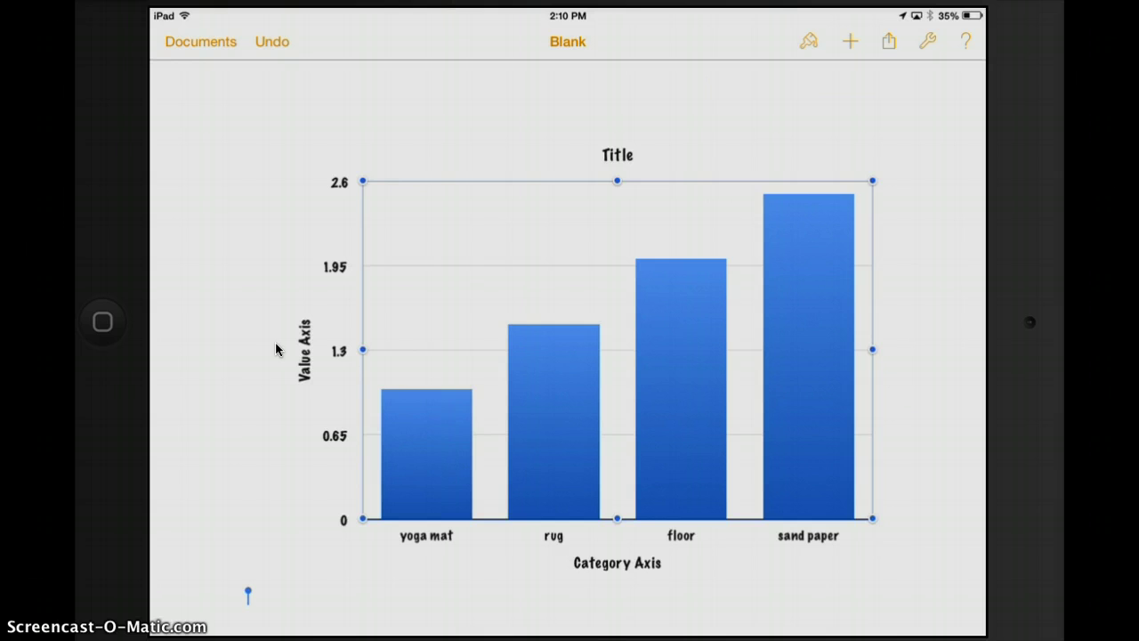
{"action": "left_click_drag", "start_coordinate": [258, 390], "coordinate": [296, 376]}
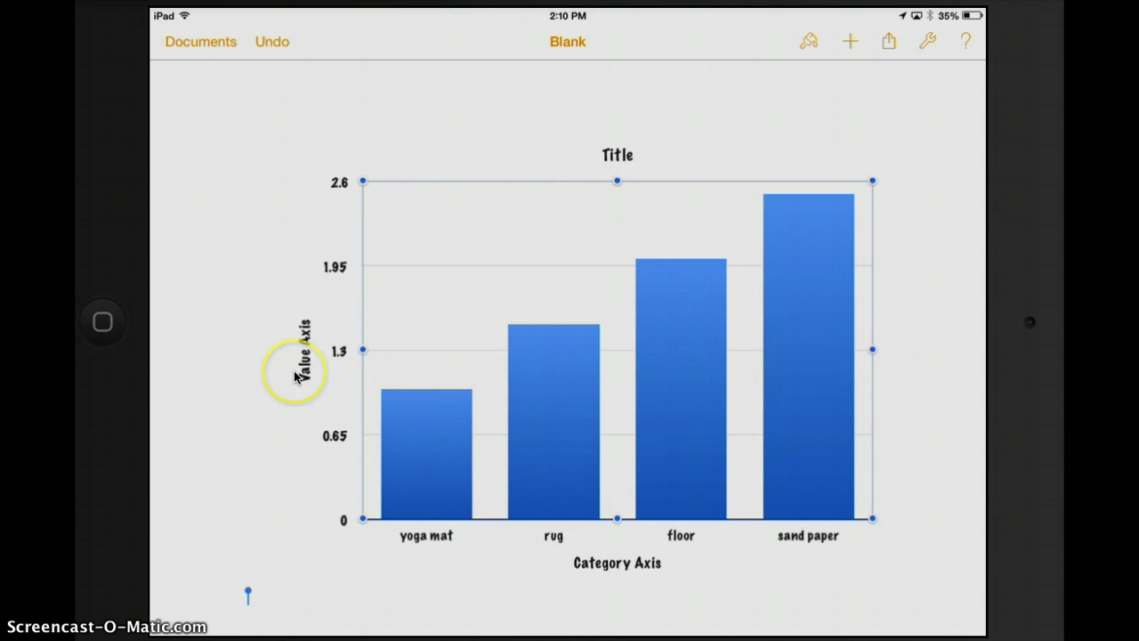